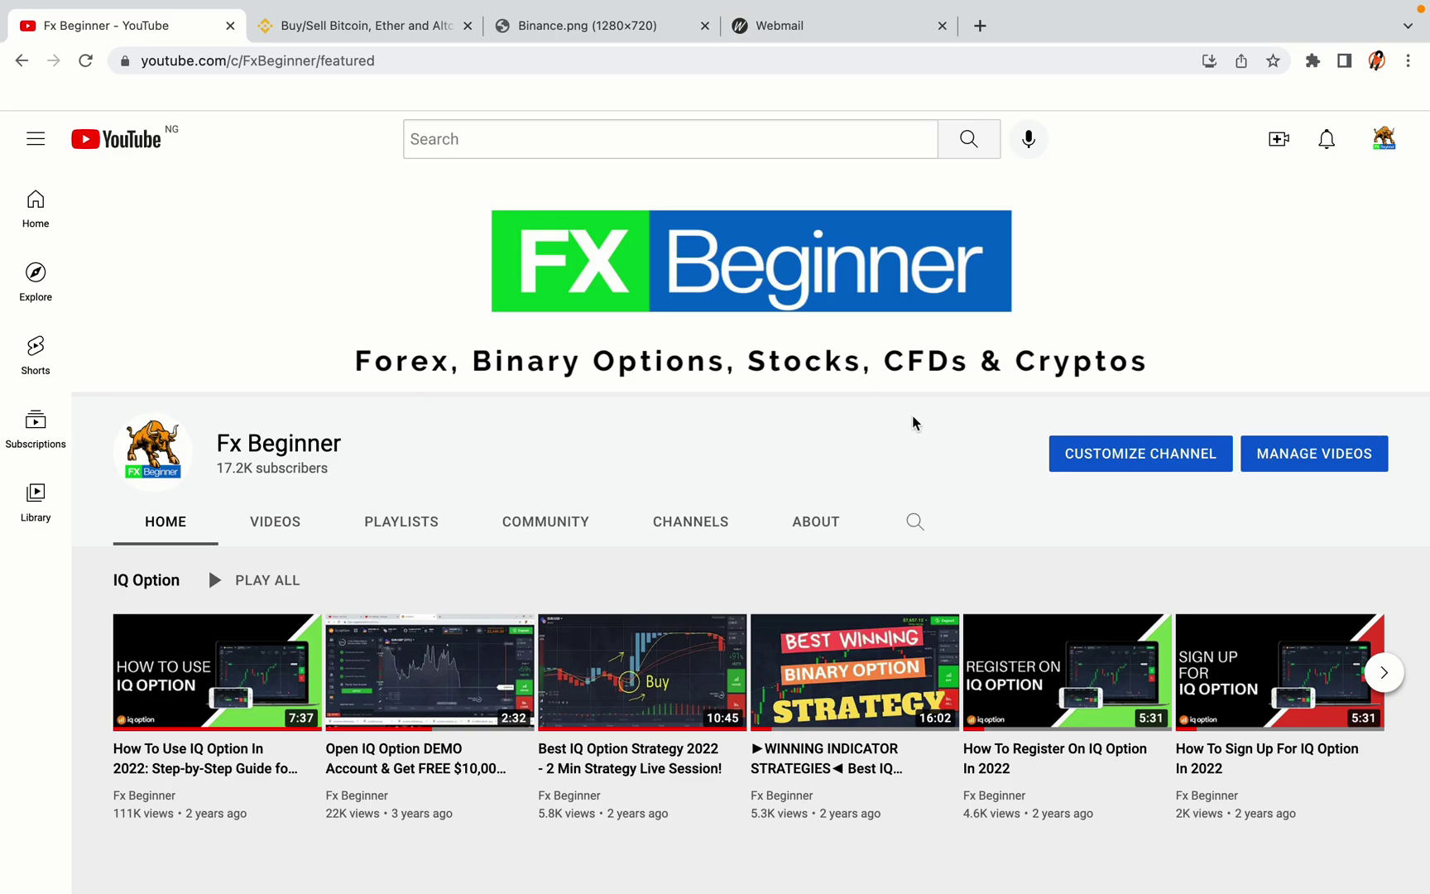
- Switch from the Fx Beginner YouTube page to the Binance homepage tab
click(355, 25)
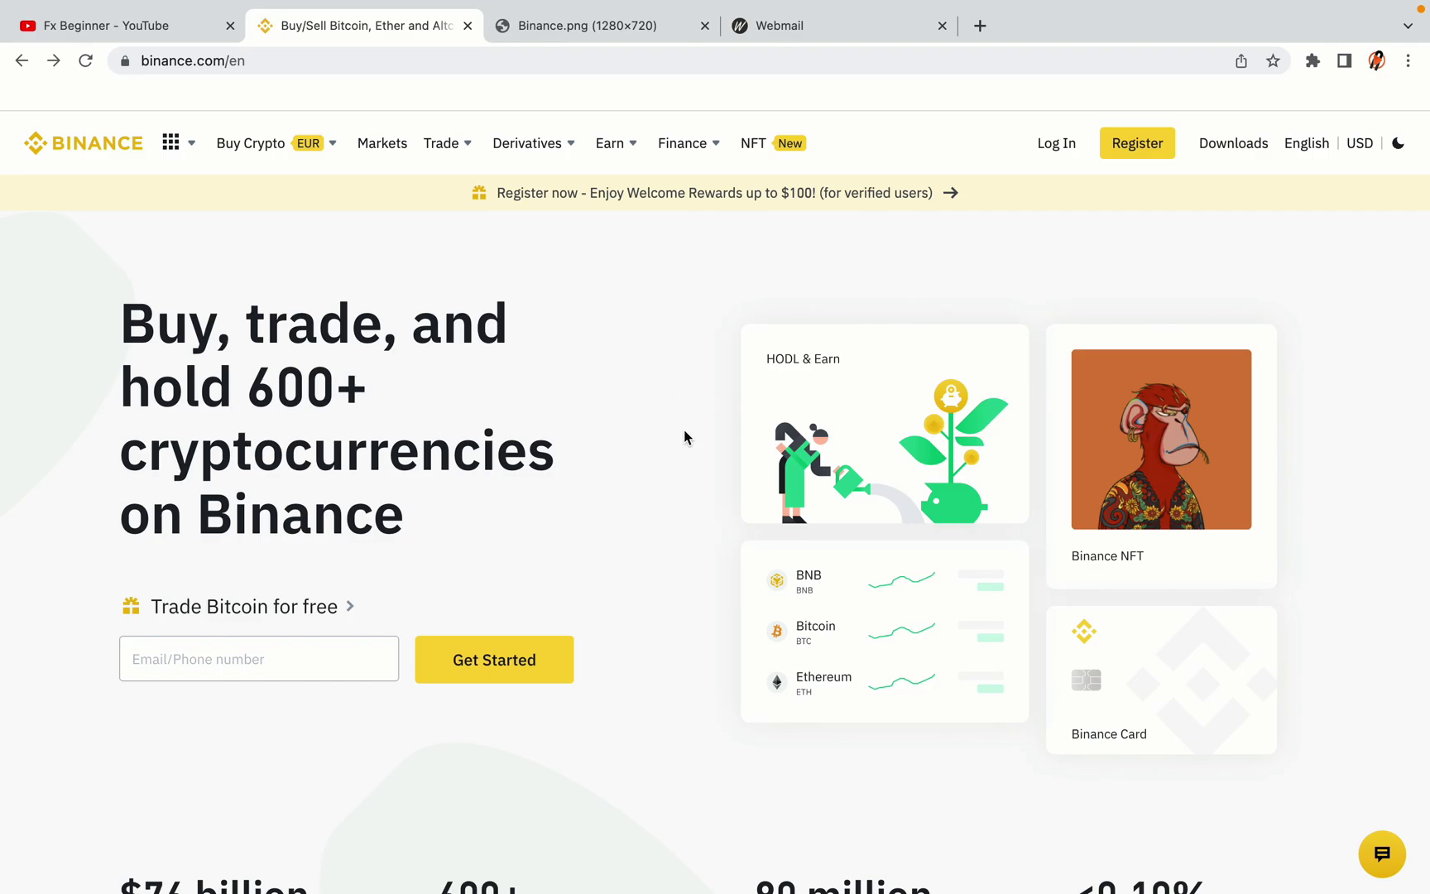
scroll(695, 492, down, 3)
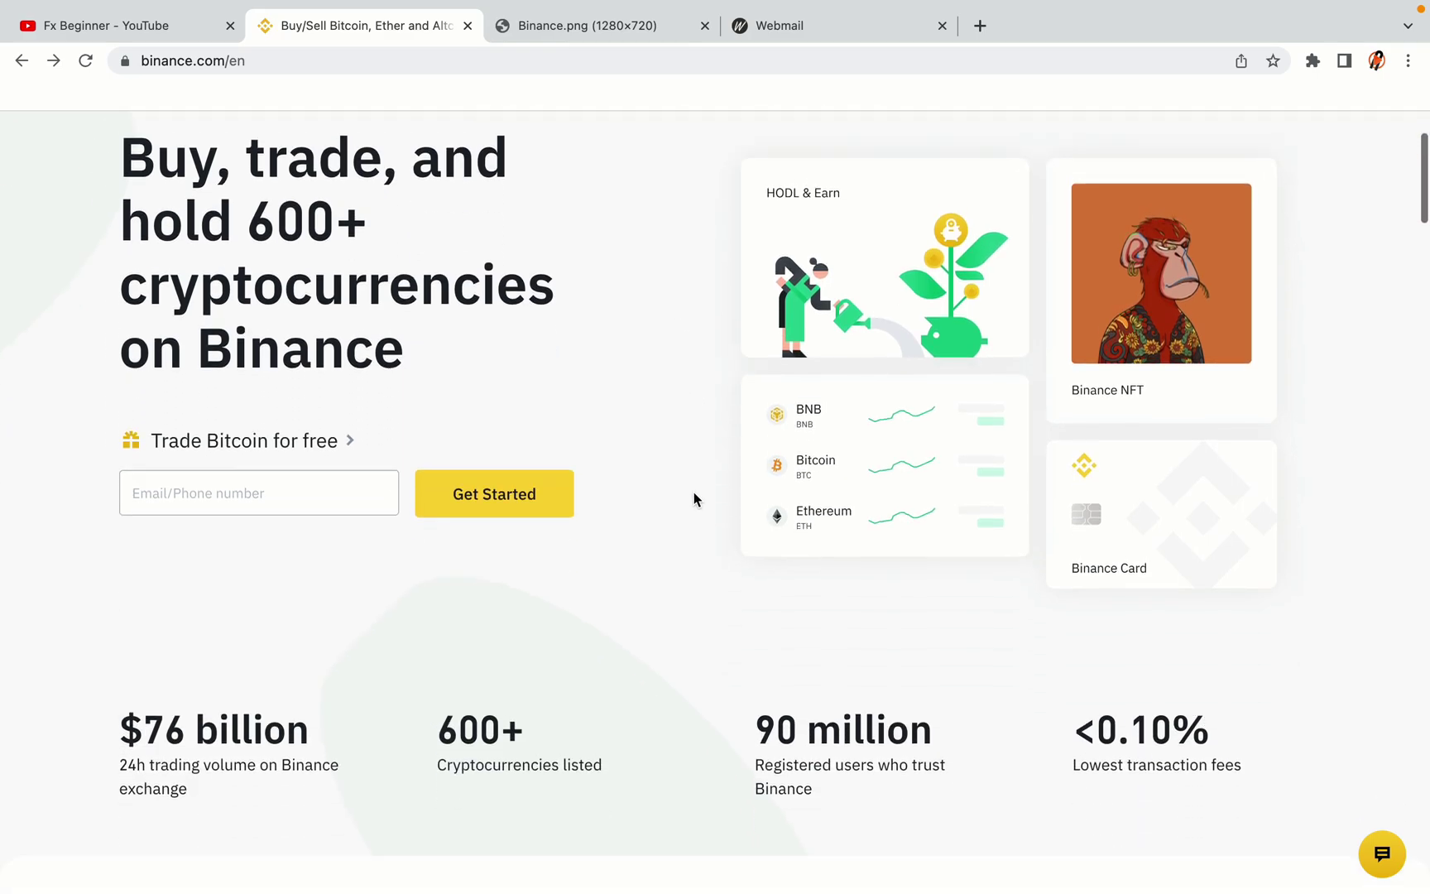
scroll(694, 492, down, 3)
scroll(695, 492, down, 1)
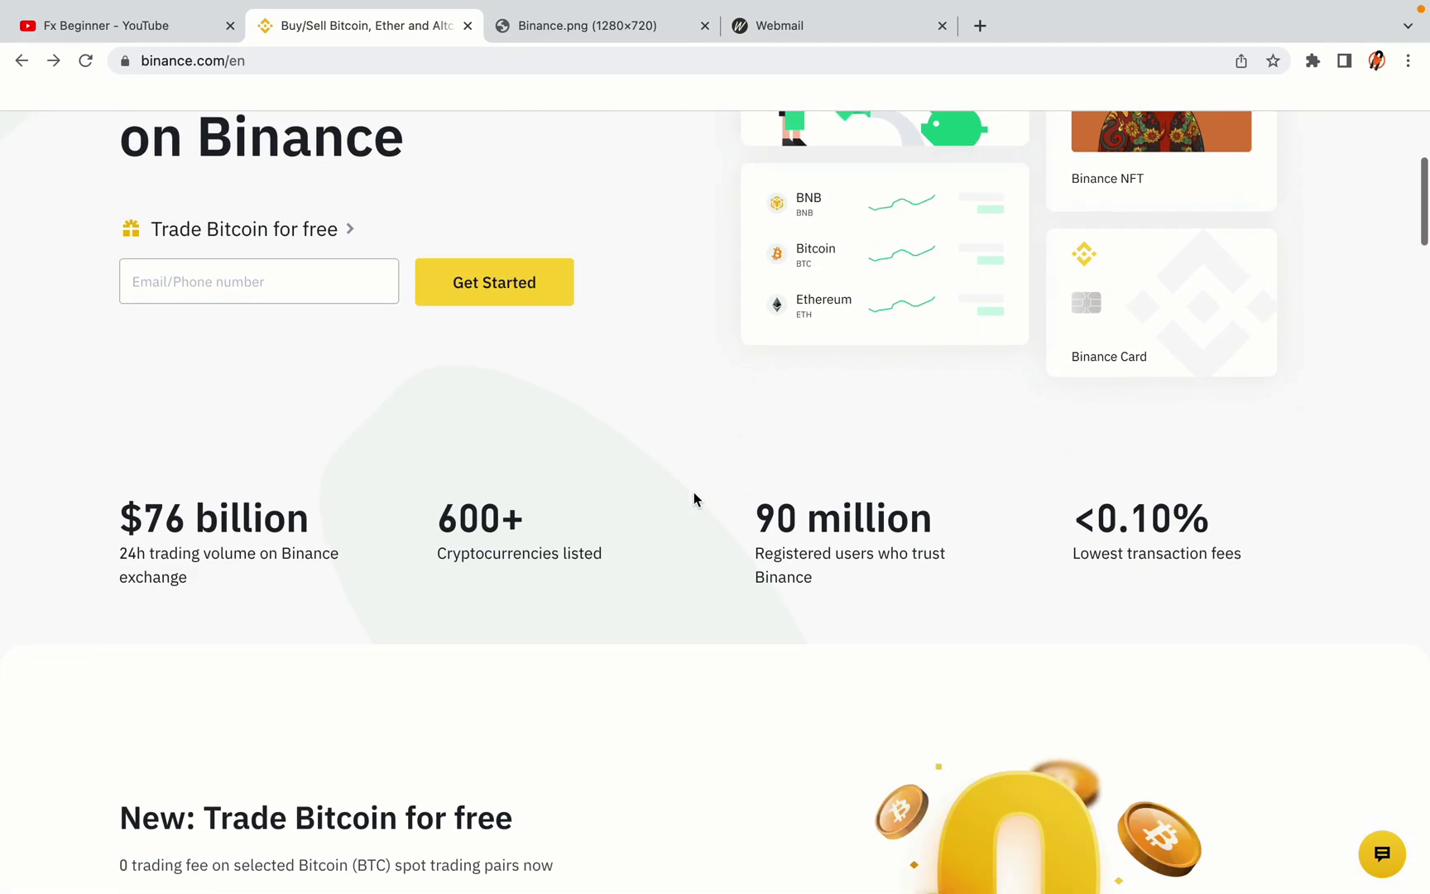
scroll(694, 493, down, 3)
scroll(694, 491, down, 1)
scroll(694, 493, down, 1)
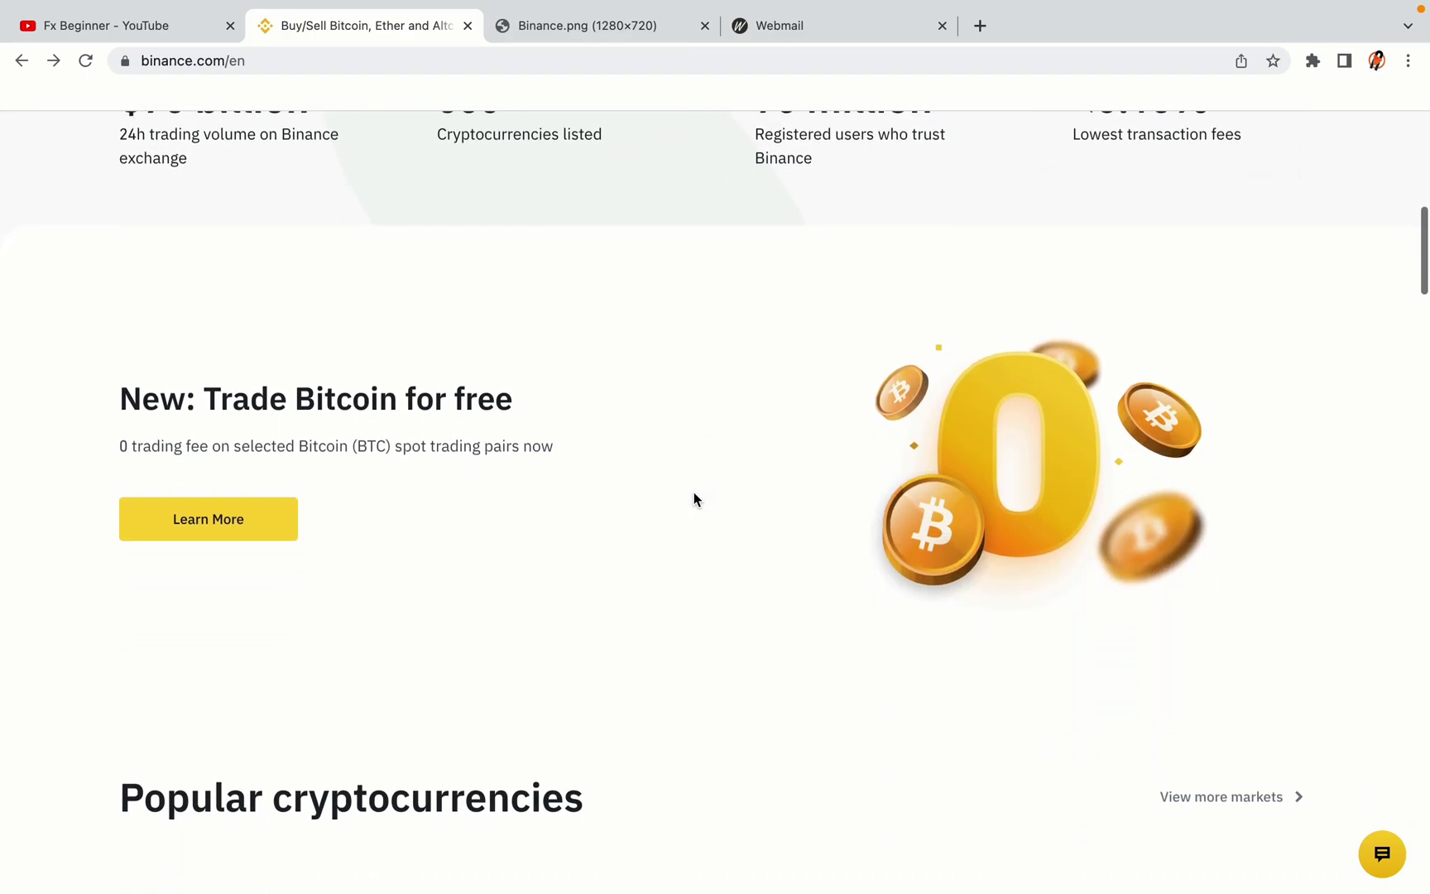
scroll(695, 493, up, 2)
scroll(694, 492, up, 1)
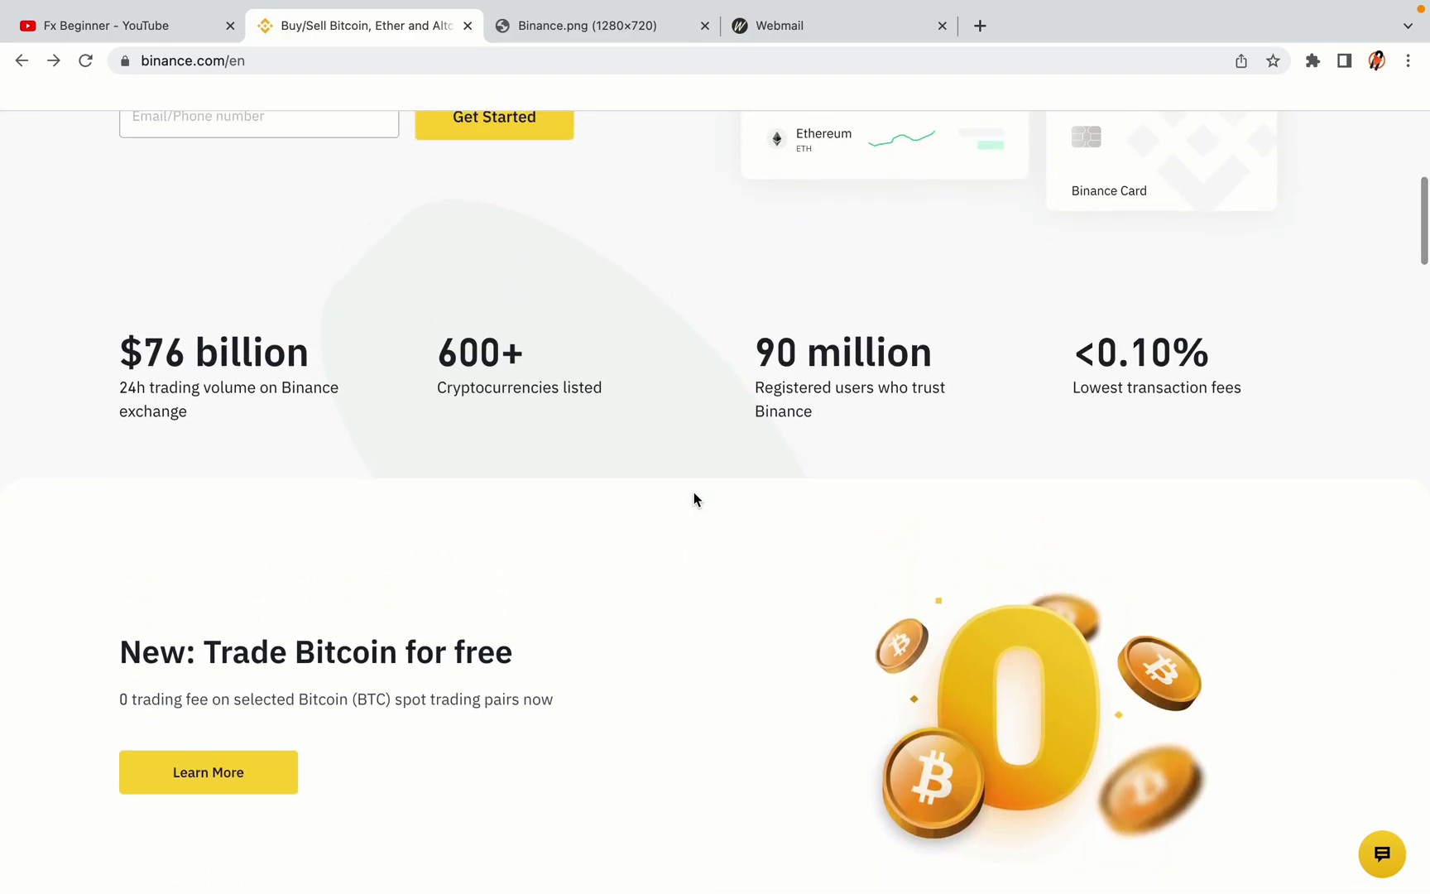
scroll(694, 499, down, 5)
scroll(694, 499, down, 1)
scroll(694, 499, down, 1)
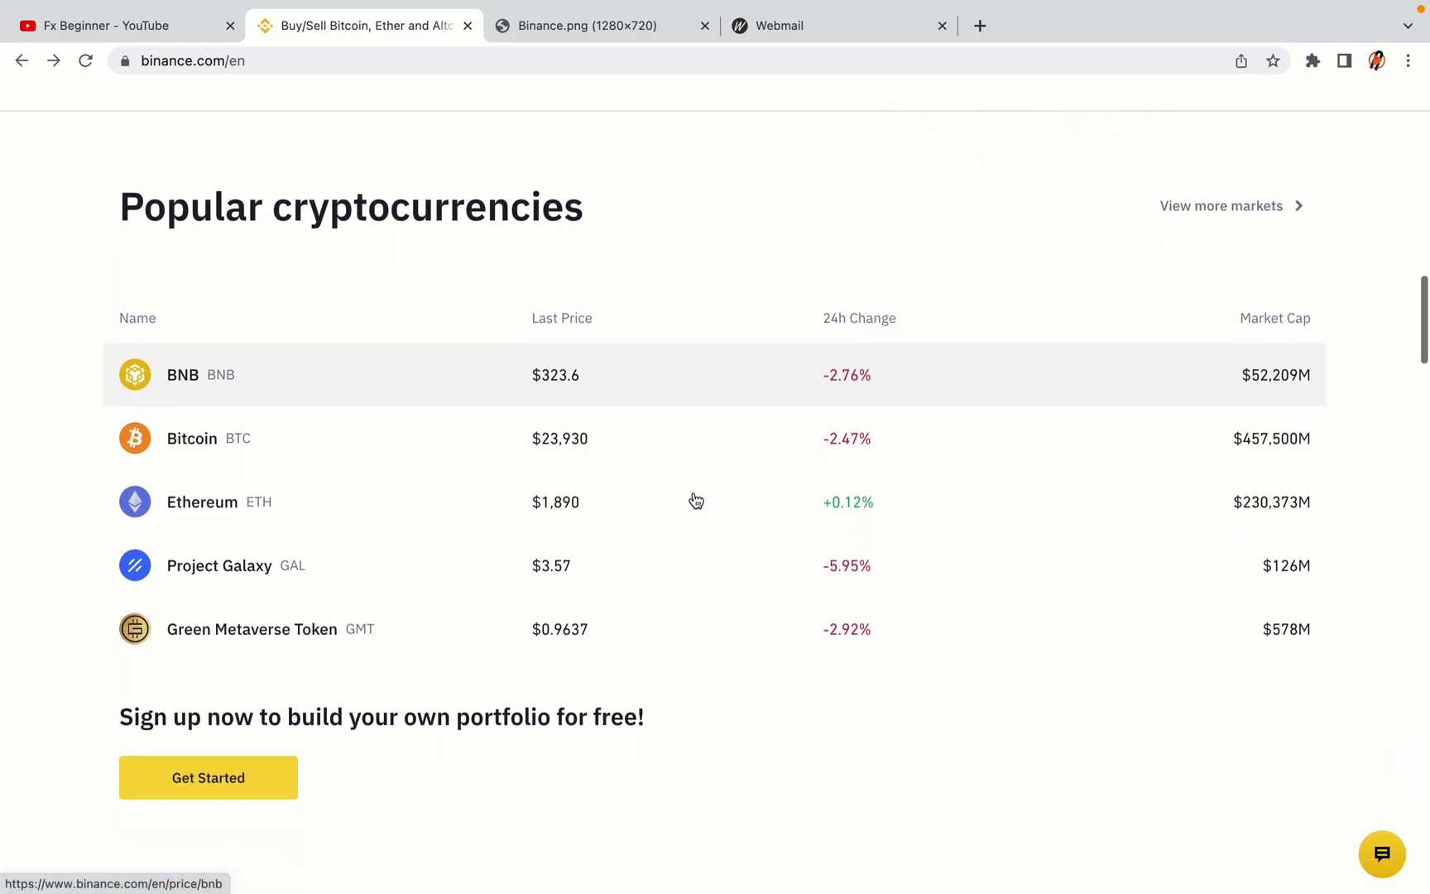
scroll(696, 501, down, 3)
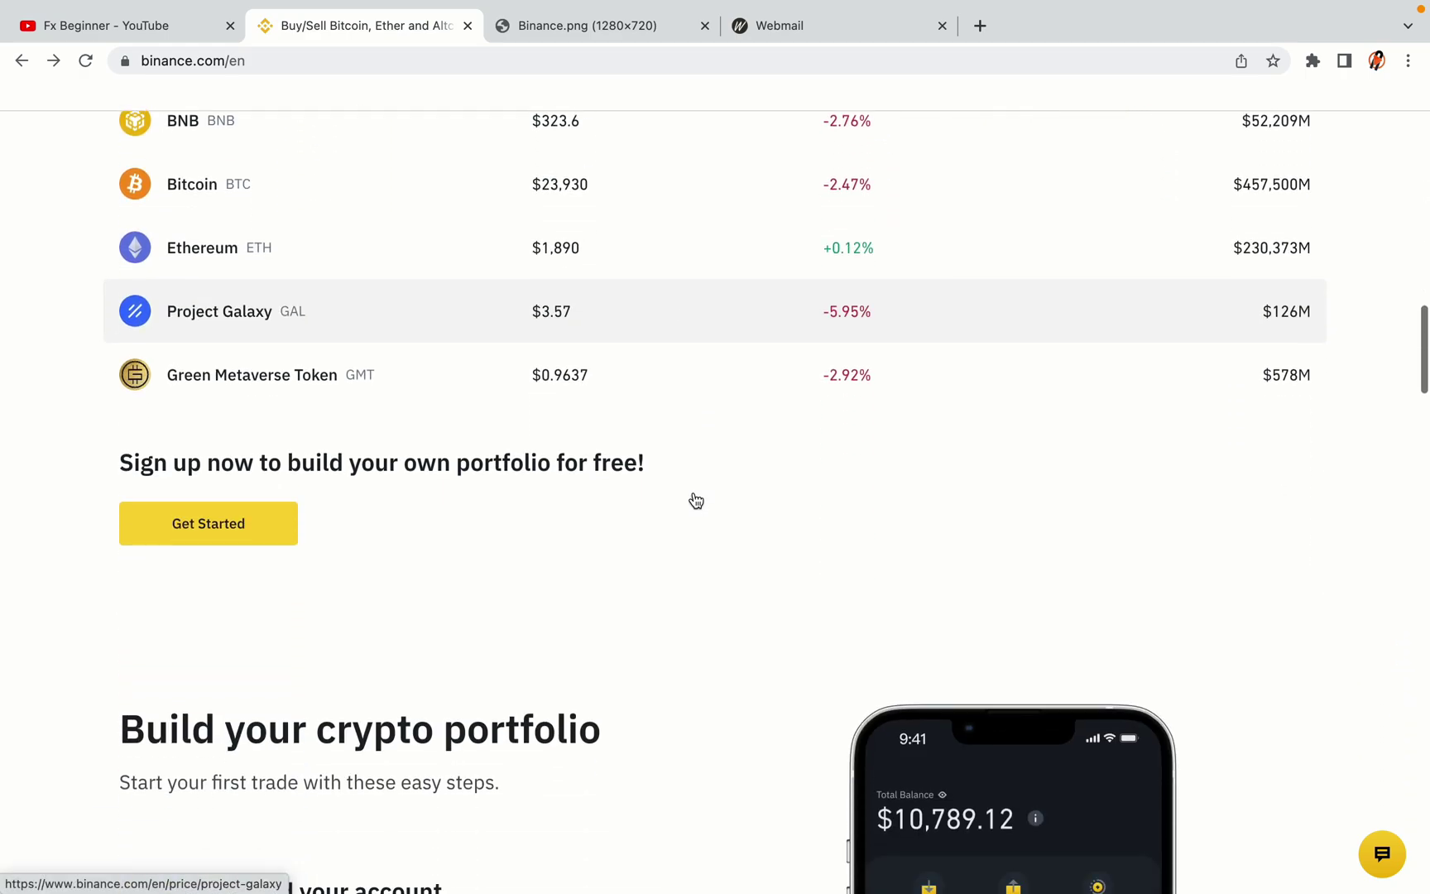
scroll(697, 501, down, 3)
scroll(694, 499, down, 2)
scroll(694, 499, down, 1)
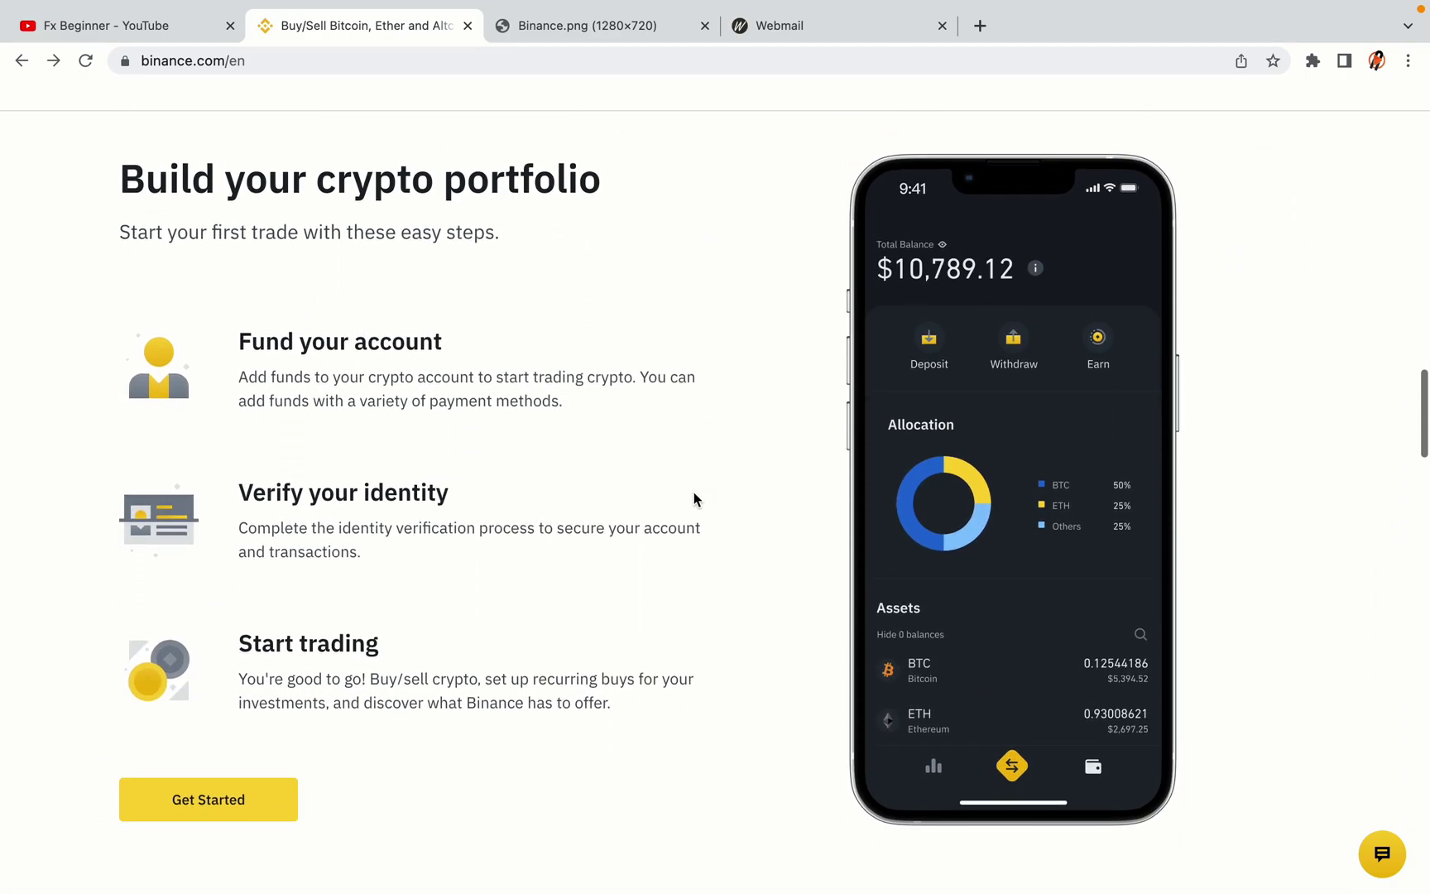
scroll(694, 499, down, 5)
scroll(694, 500, down, 3)
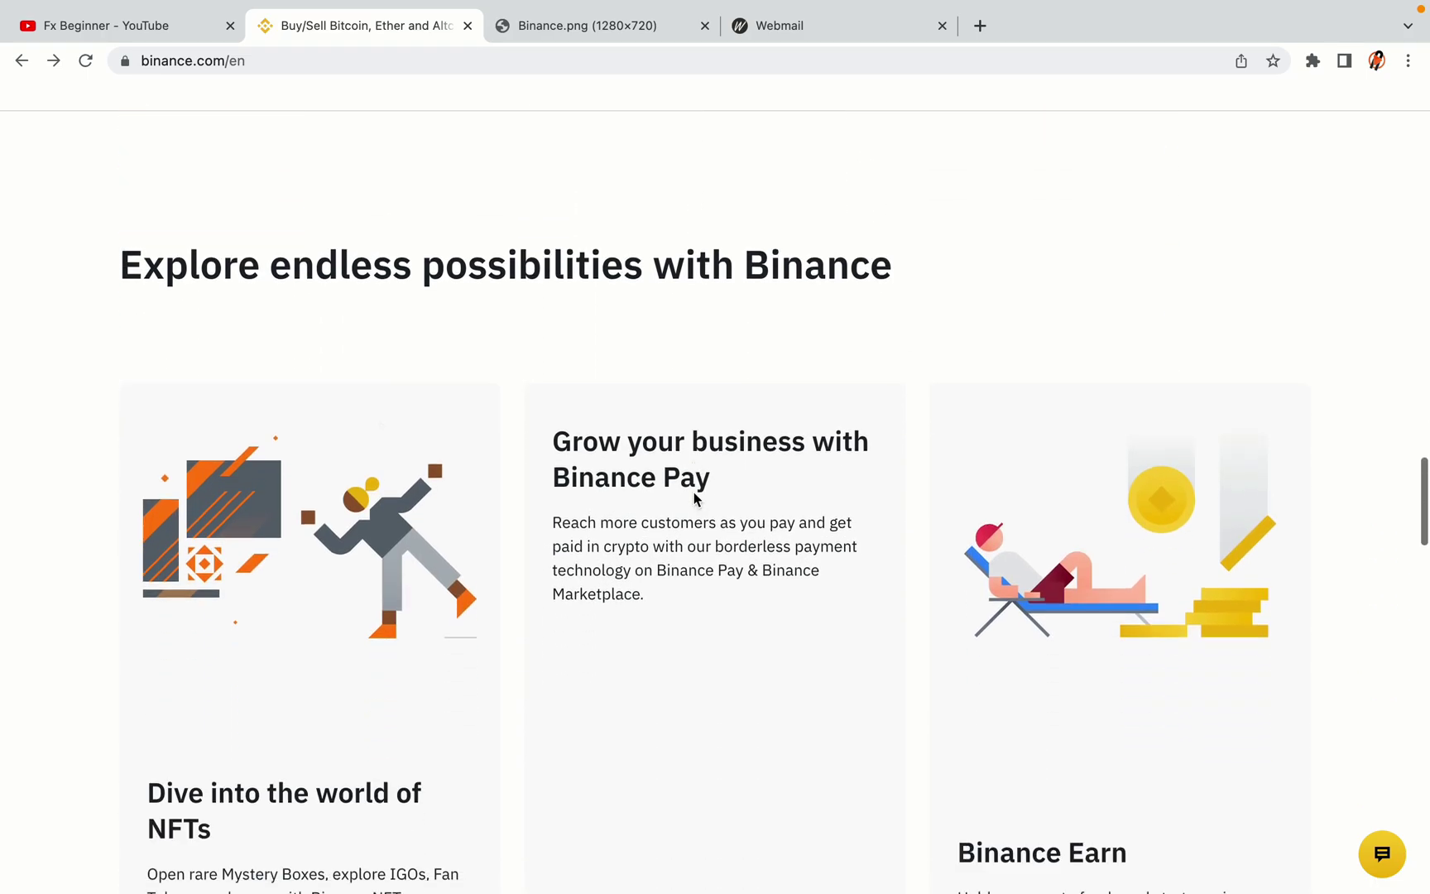
scroll(694, 500, down, 1)
scroll(695, 500, down, 5)
scroll(693, 500, down, 2)
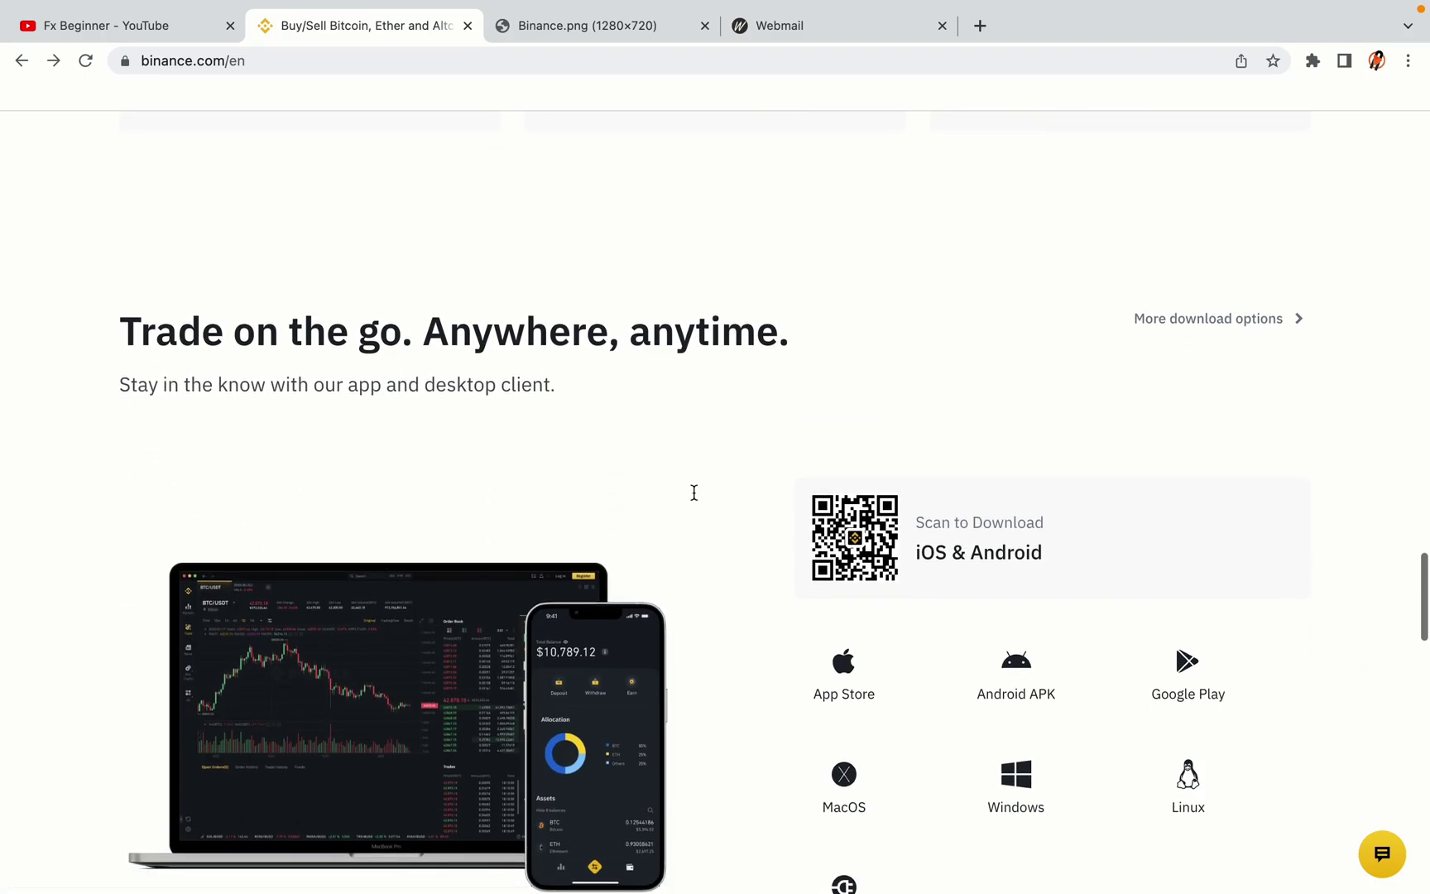
scroll(694, 492, down, 2)
scroll(695, 492, down, 5)
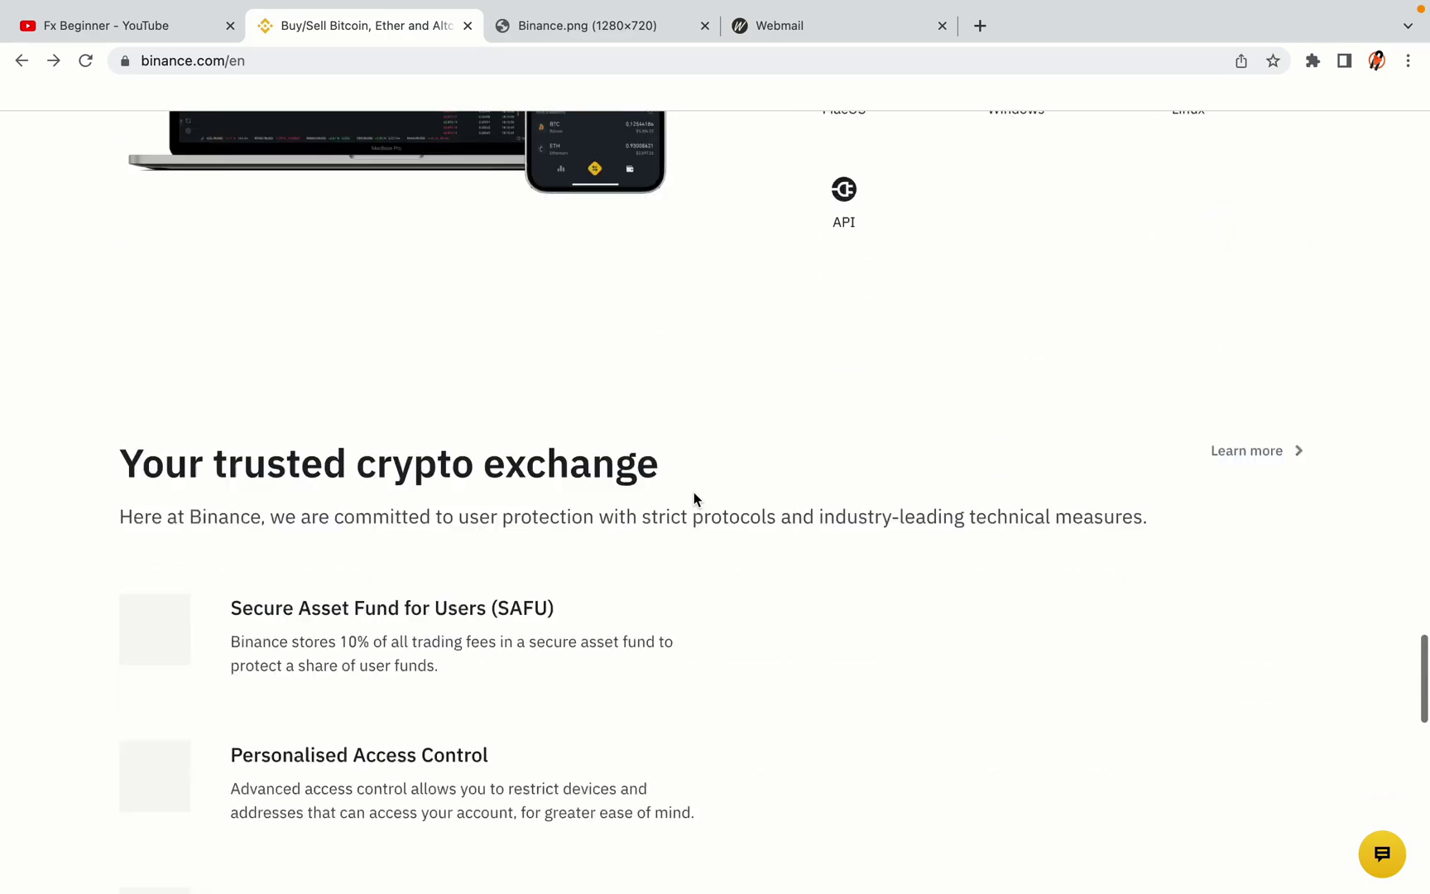
scroll(695, 492, down, 5)
scroll(694, 492, down, 1)
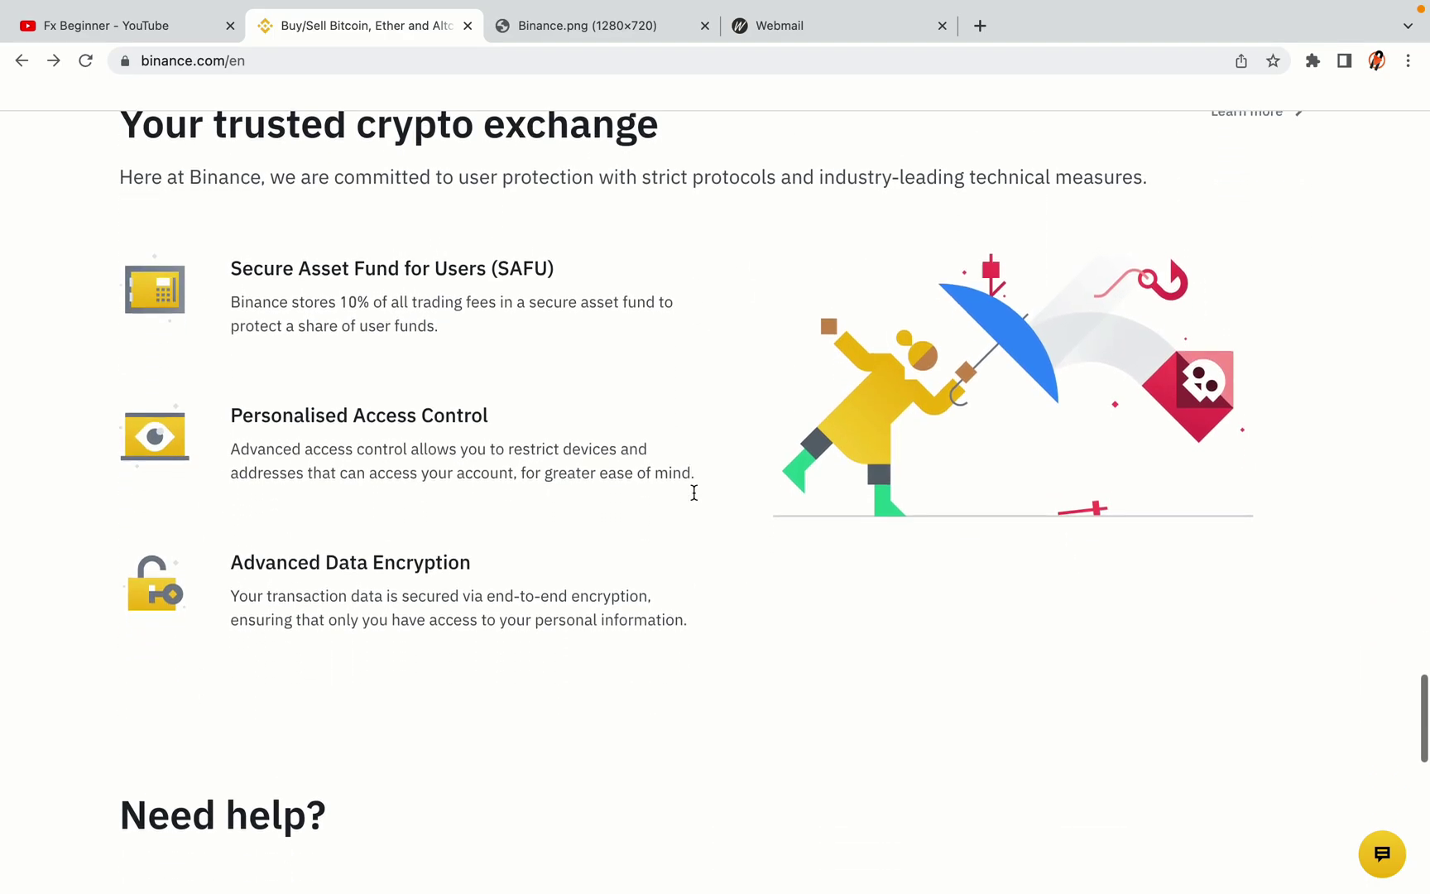
scroll(693, 492, down, 5)
scroll(694, 492, down, 1)
scroll(695, 492, down, 1)
scroll(694, 492, up, 10)
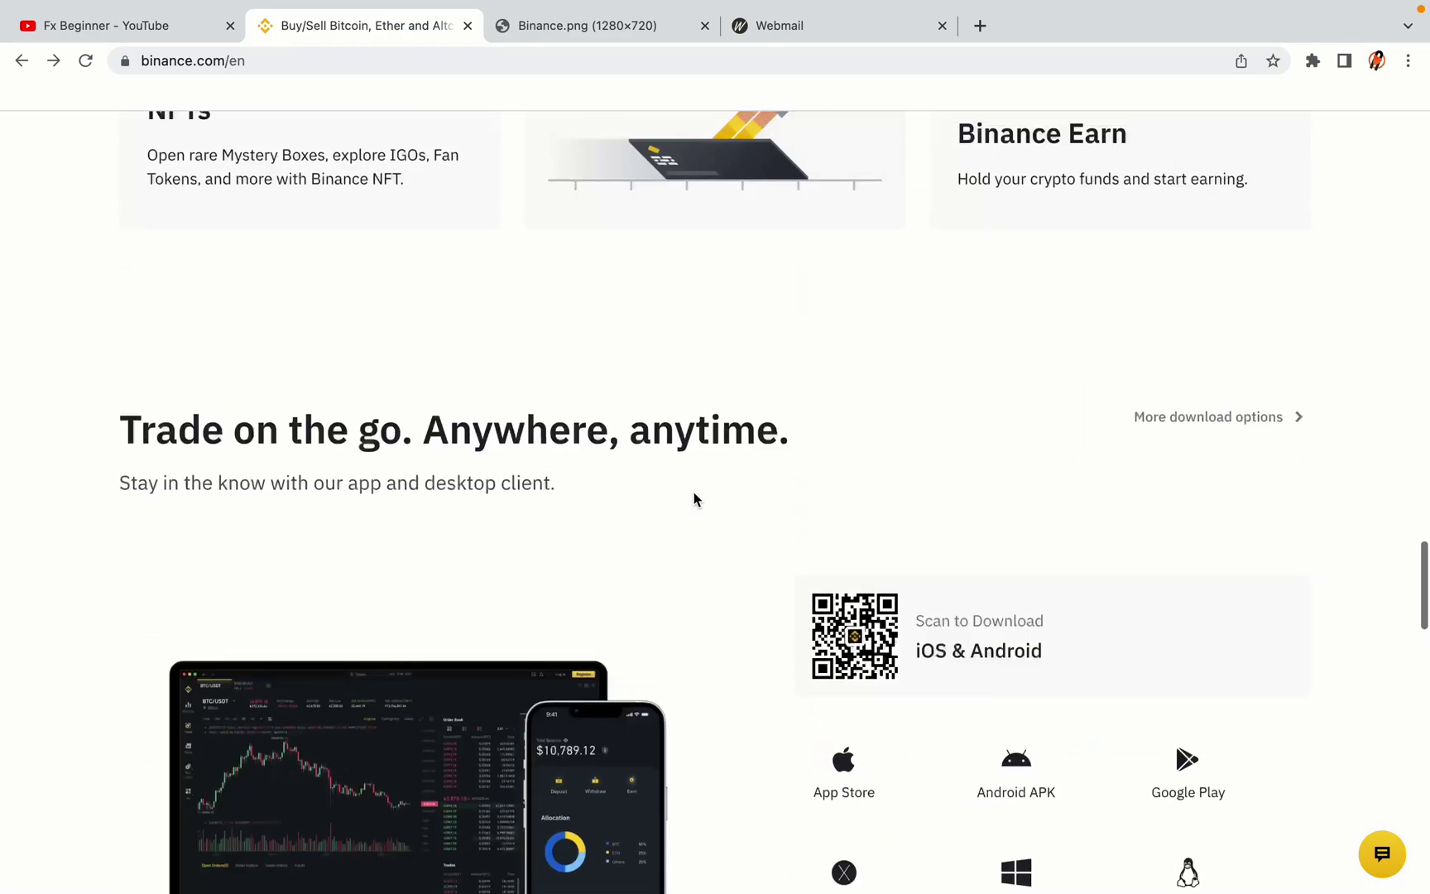
scroll(694, 493, up, 10)
scroll(693, 492, up, 5)
scroll(694, 492, up, 5)
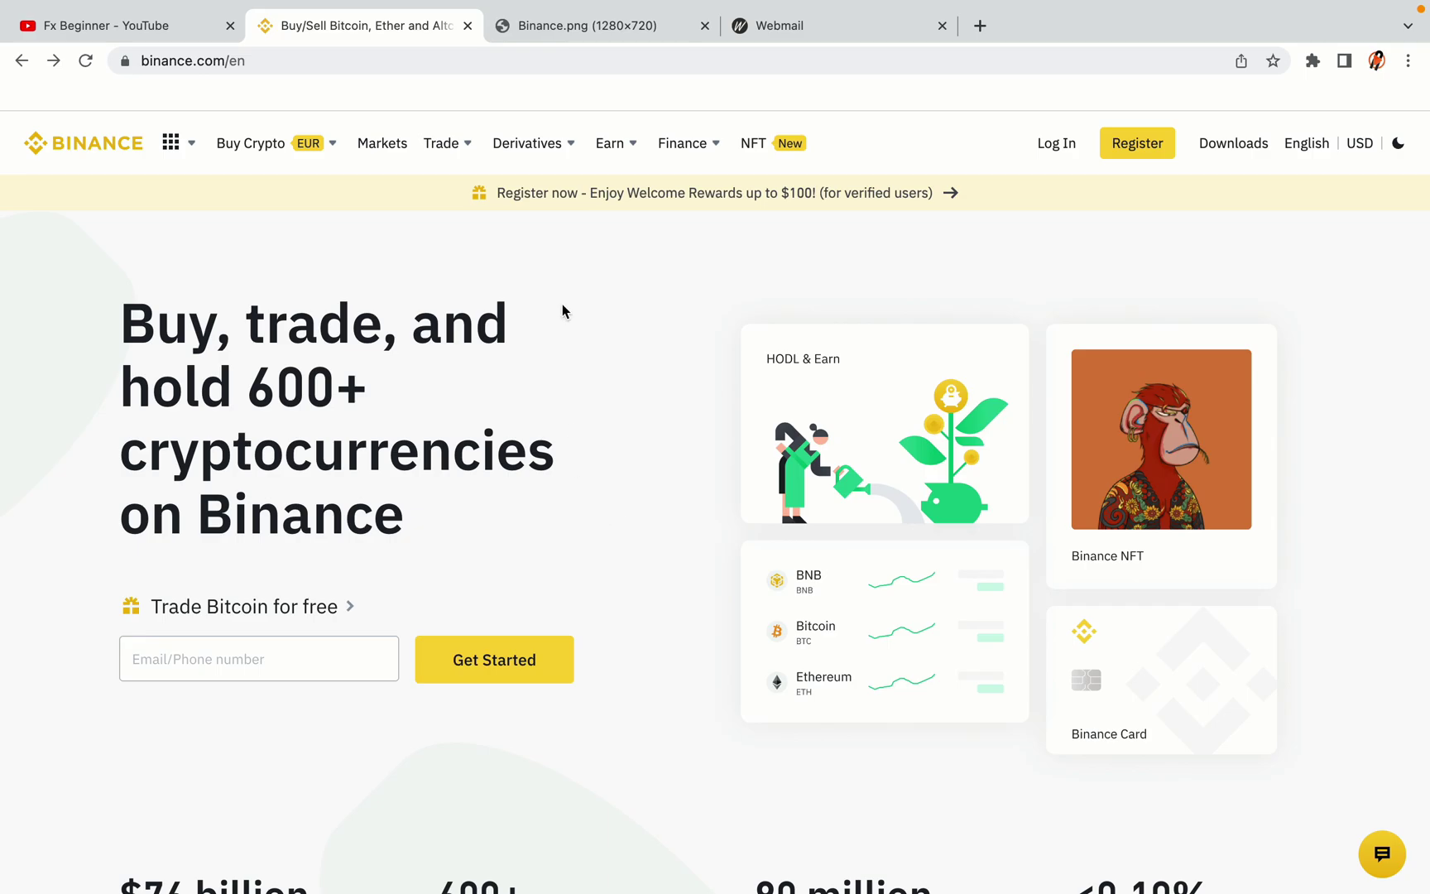
click(581, 24)
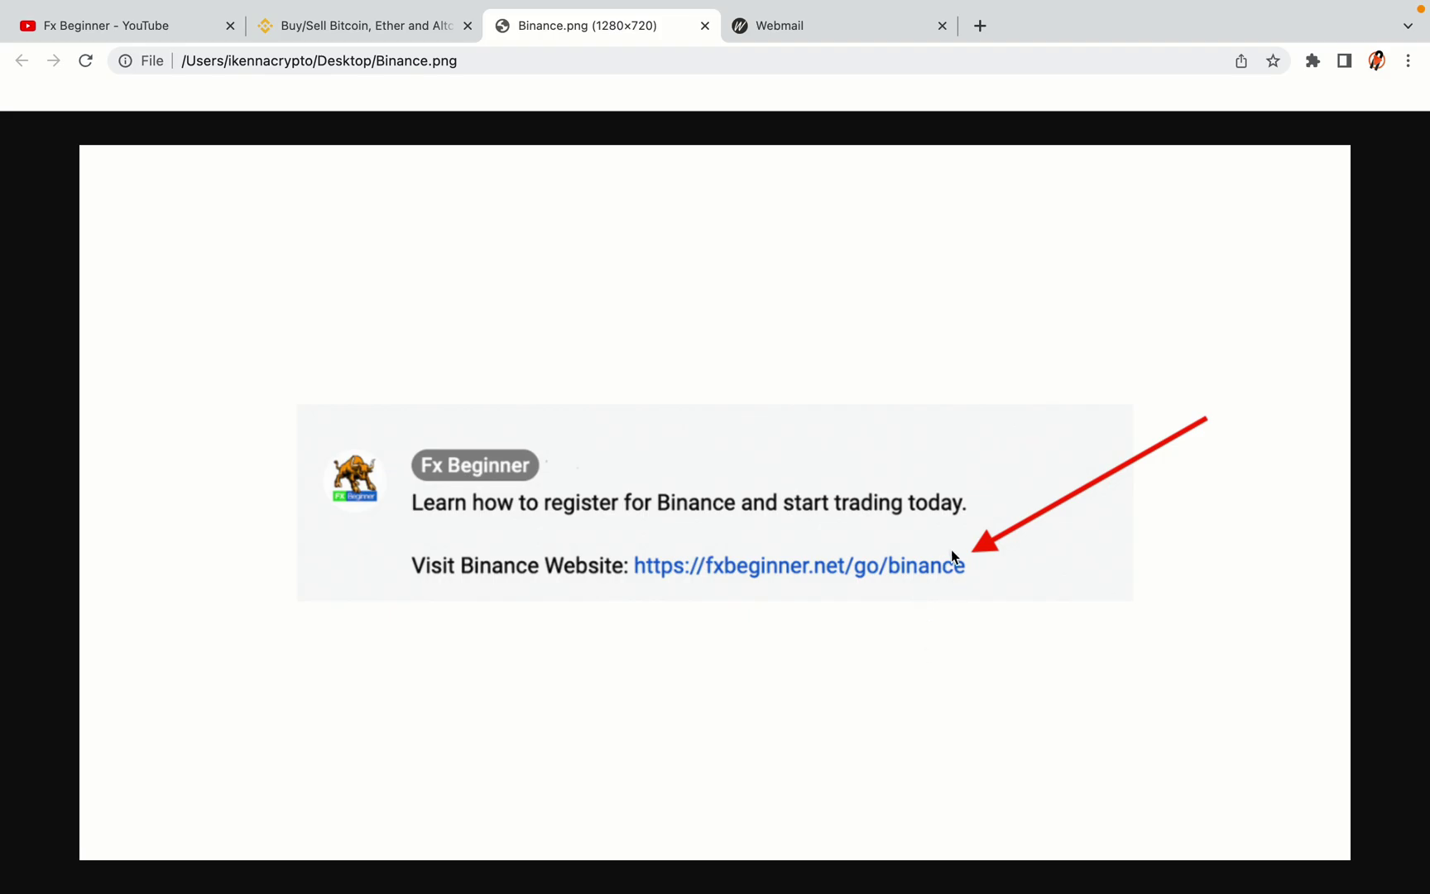
key(ctrl+shift+Tab)
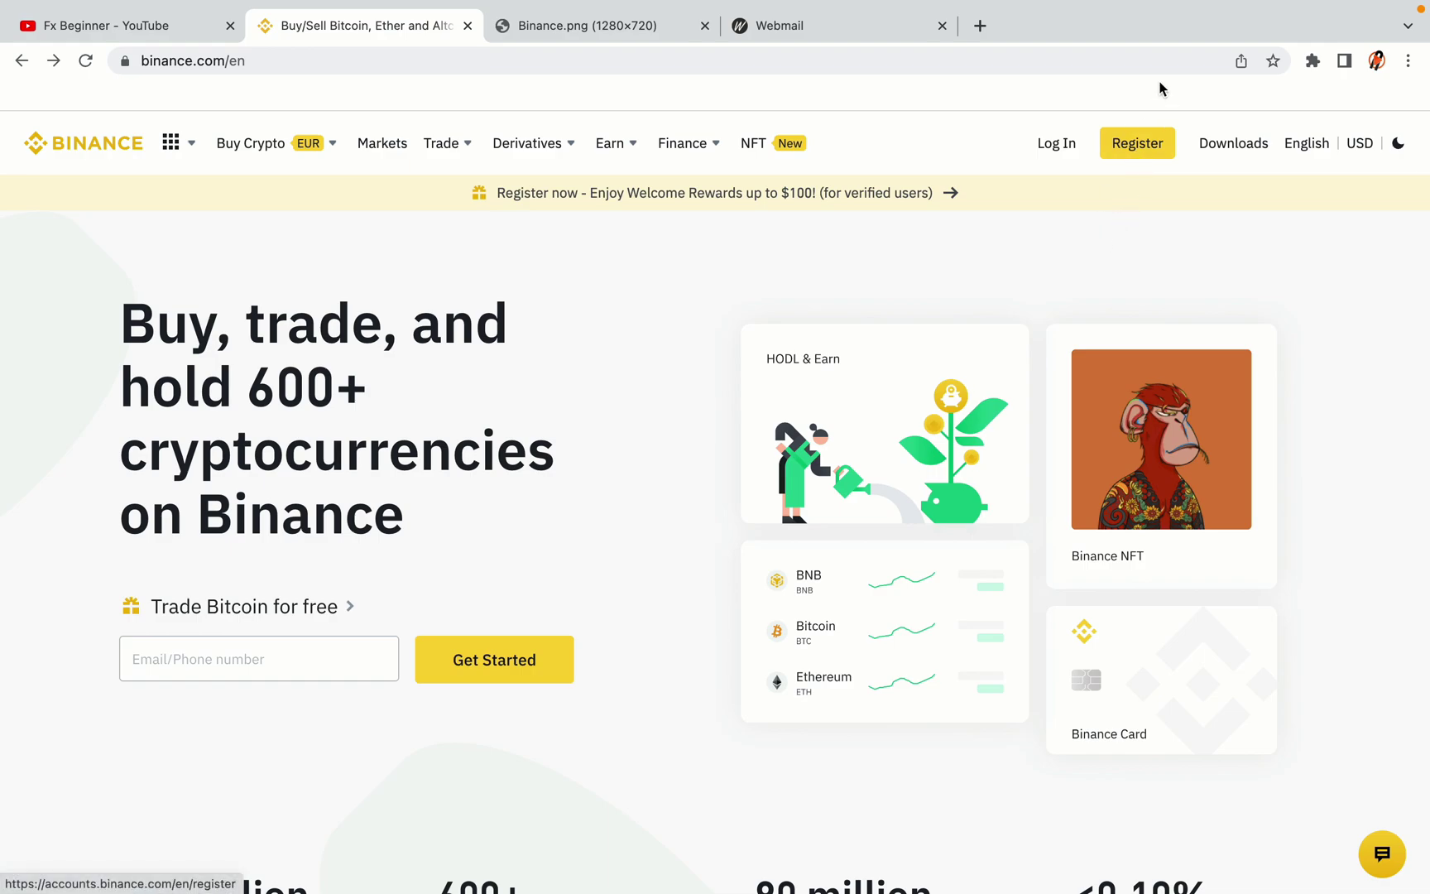
- Start a new Binance account registration from the header's Register link
click(1137, 144)
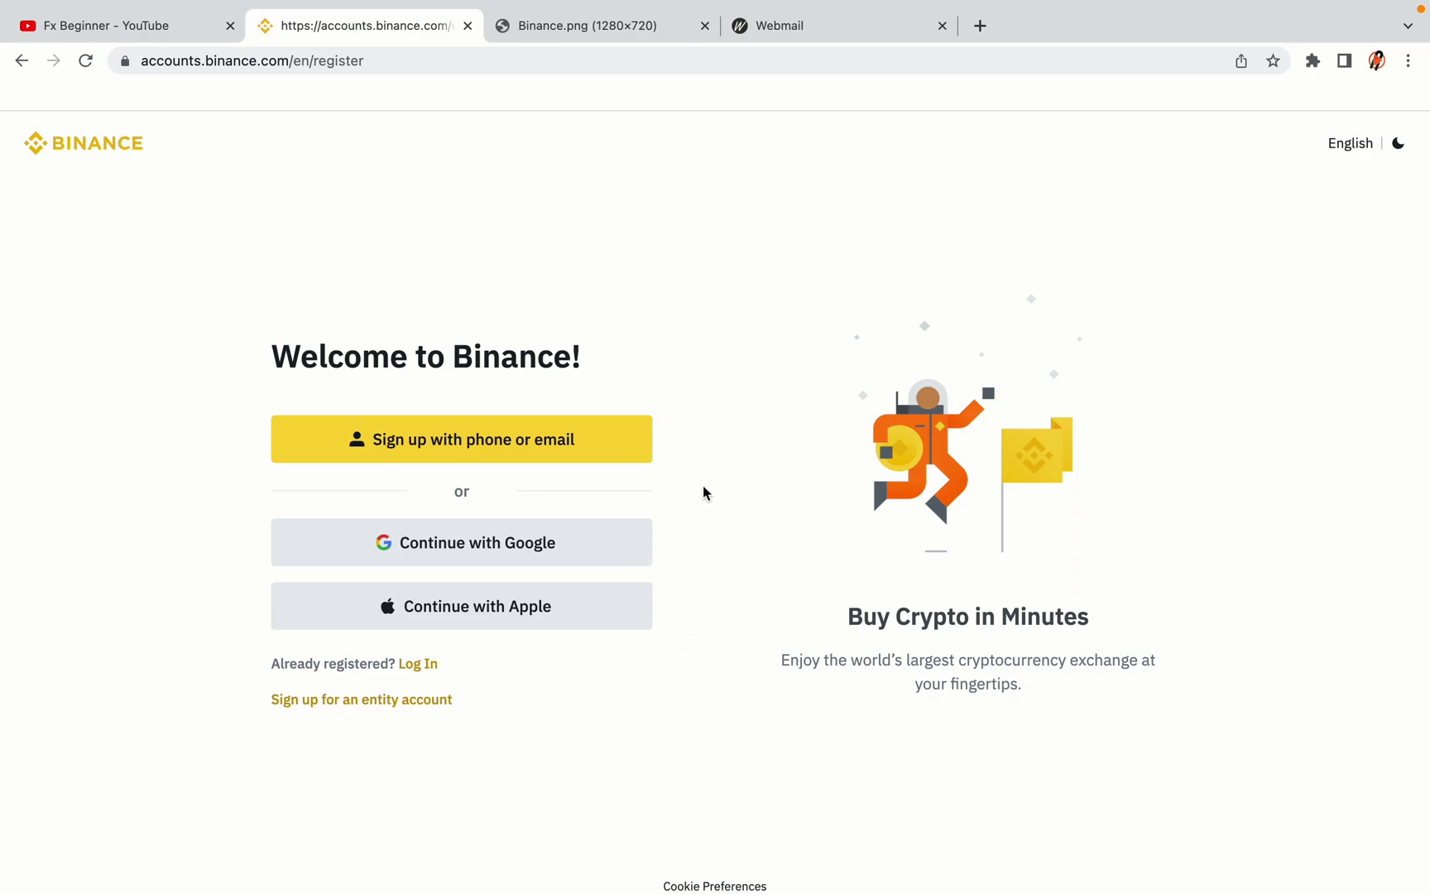
- Enter the email and password, accept the Terms of Service, and create the personal account
click(590, 453)
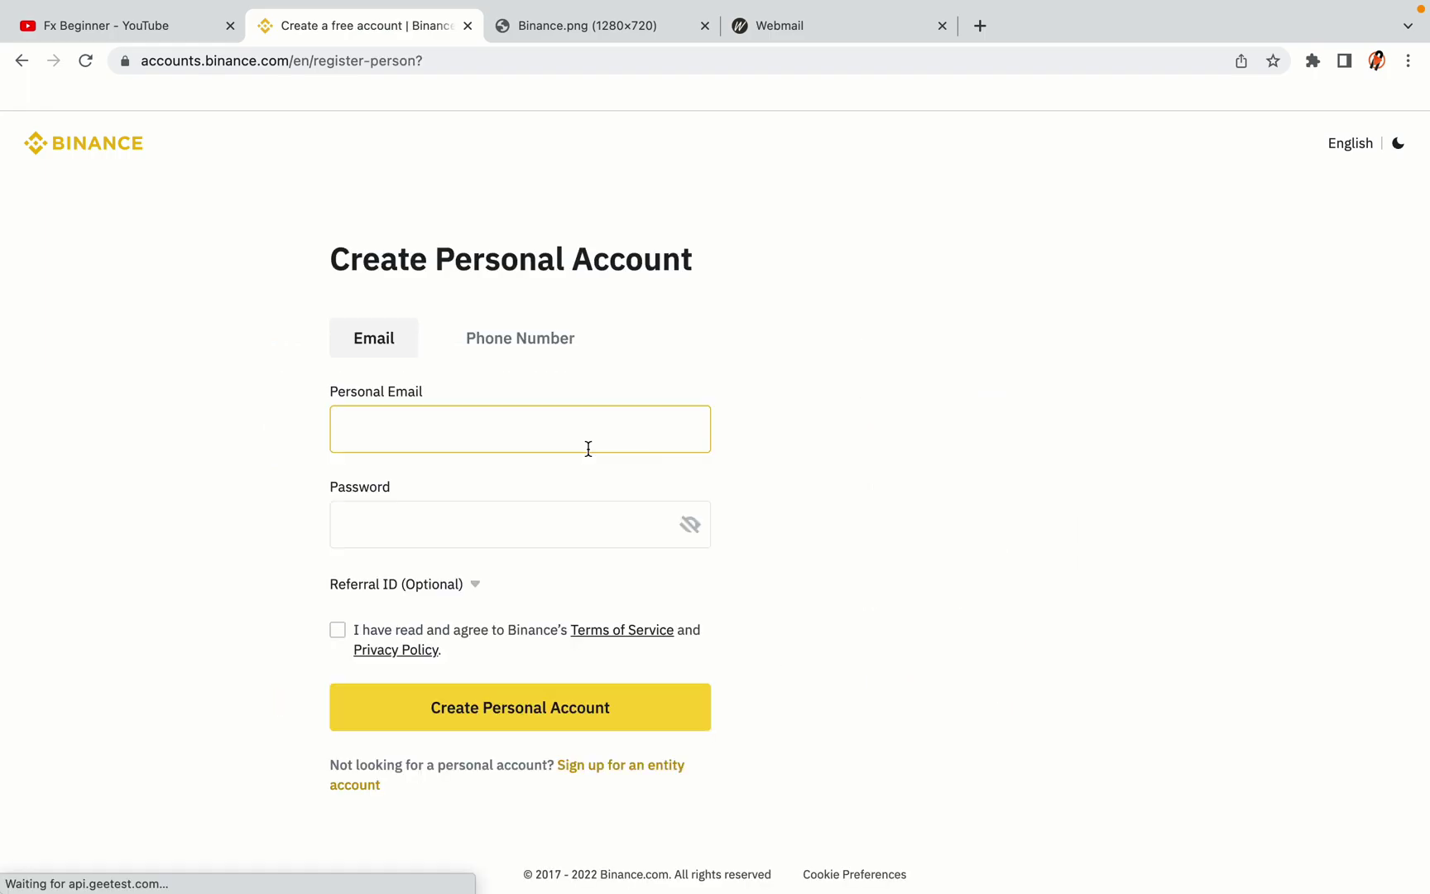
click(876, 507)
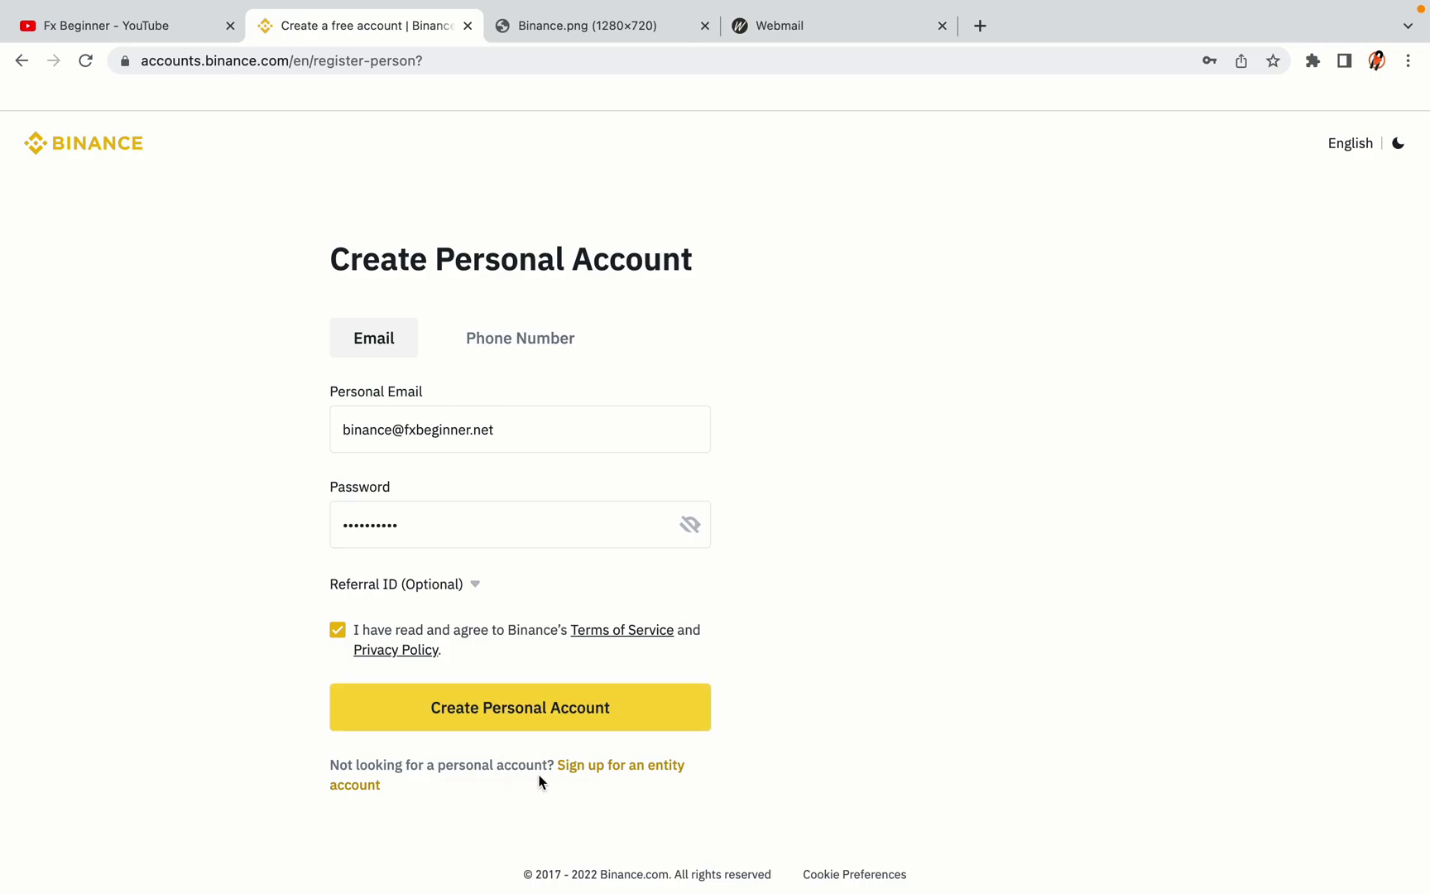
click(545, 716)
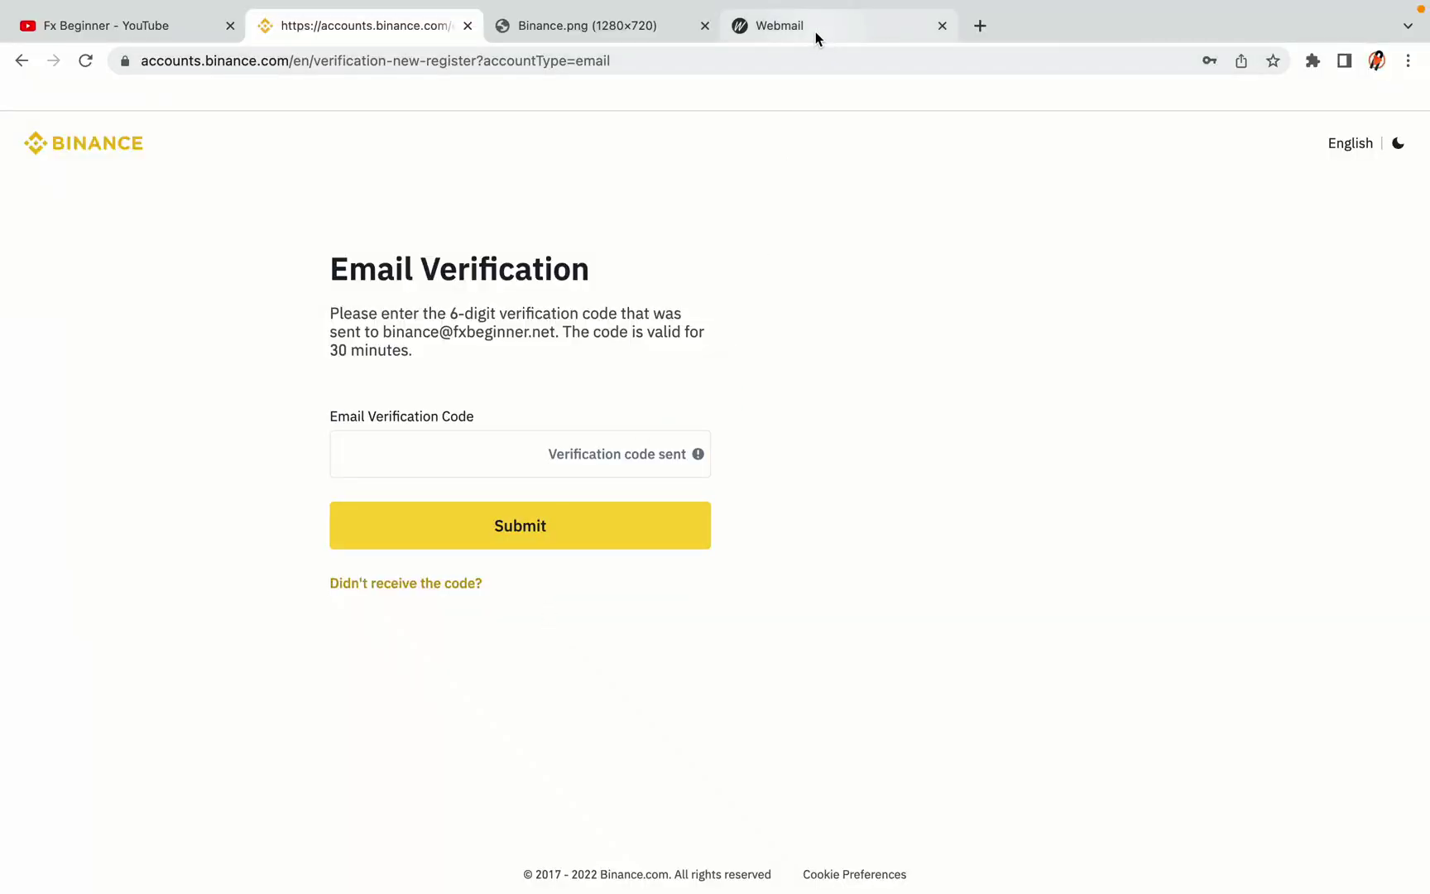
drag(815, 27, 604, 27)
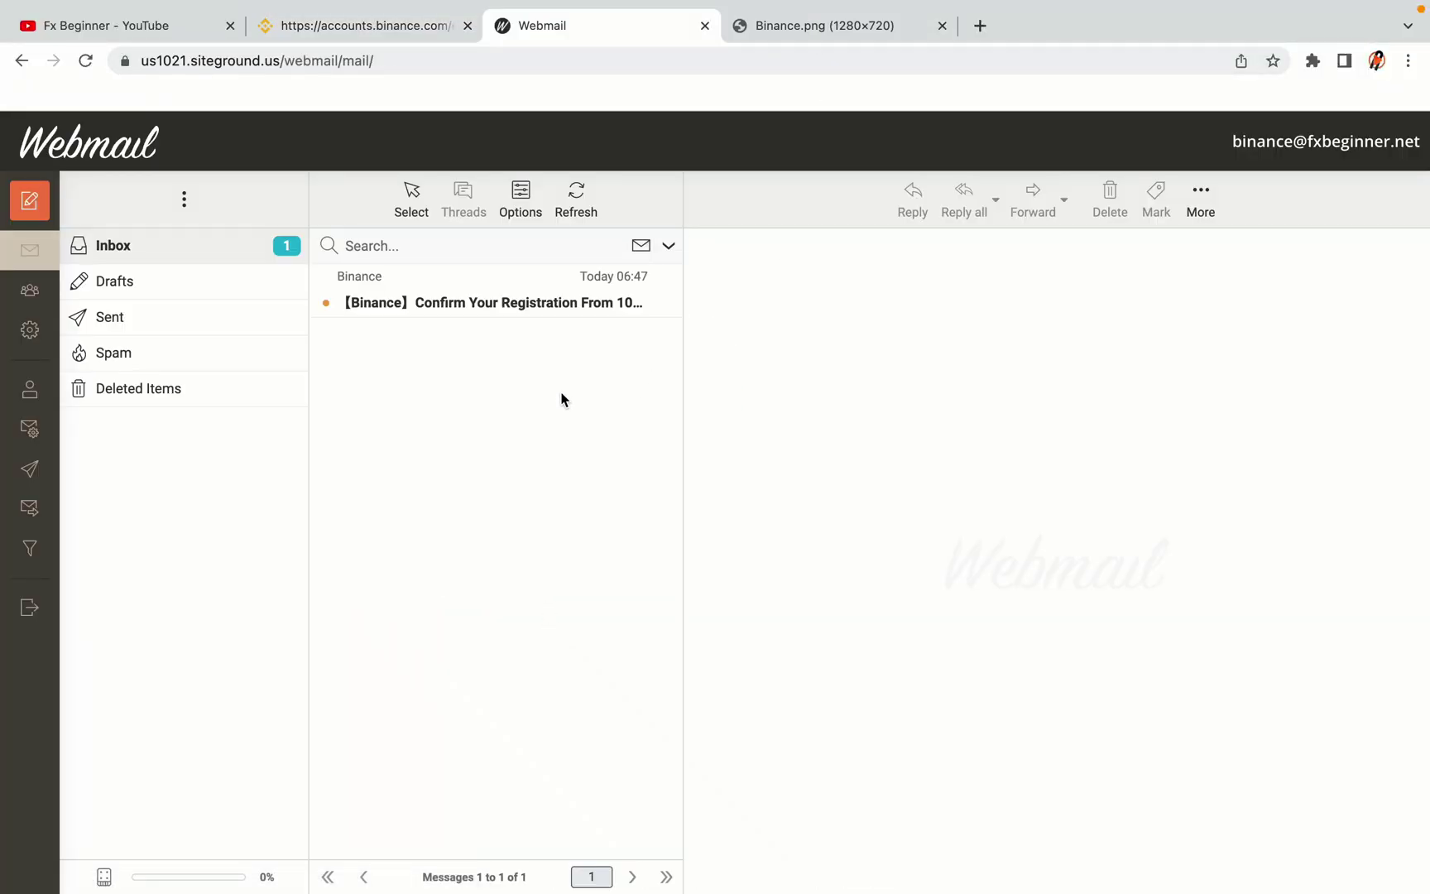
mouse_move(491, 290)
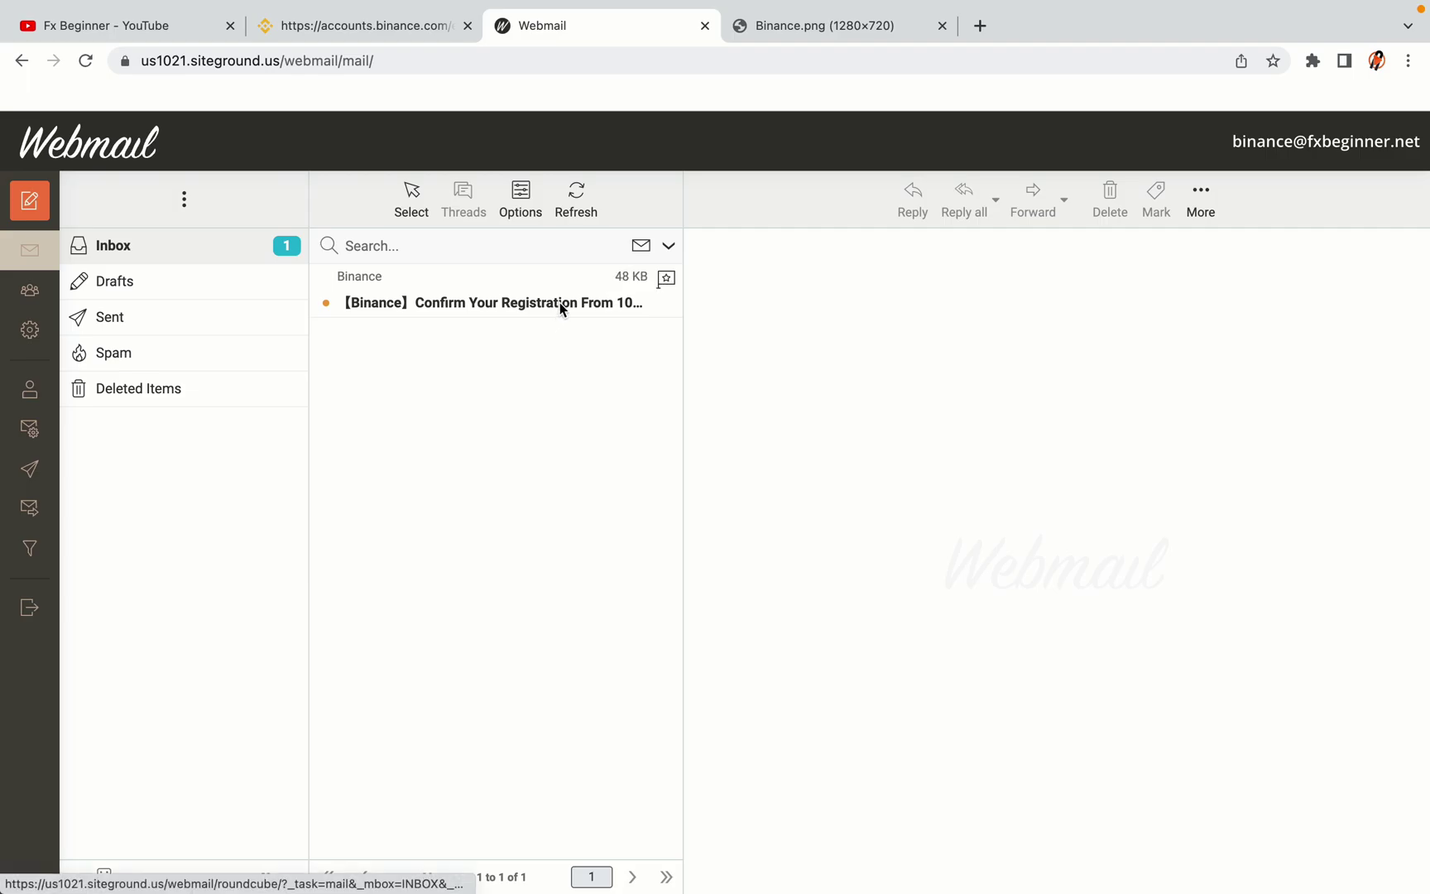
click(493, 302)
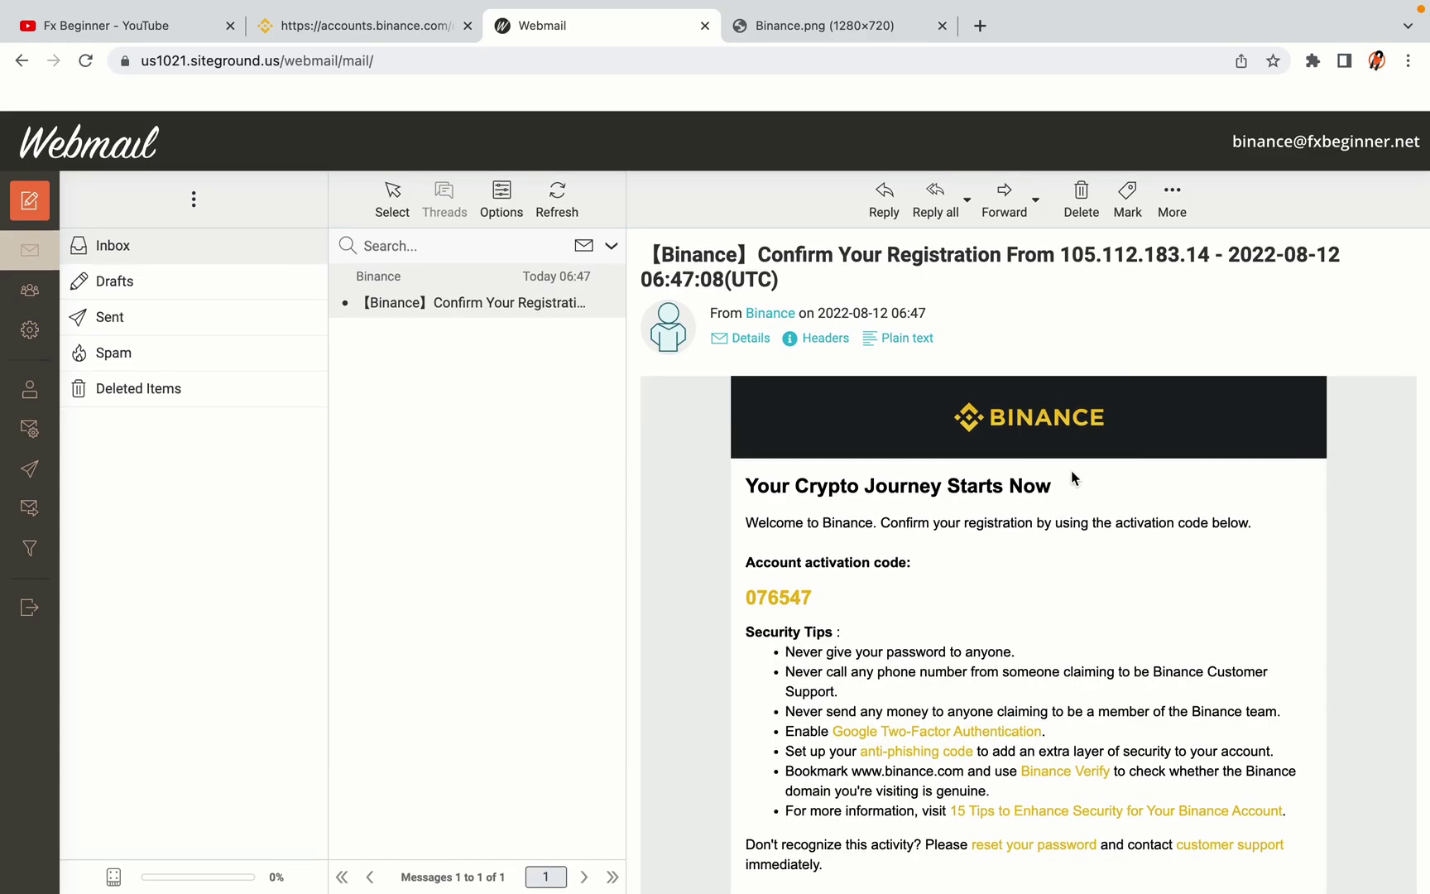
scroll(1070, 478, down, 3)
scroll(1071, 478, up, 1)
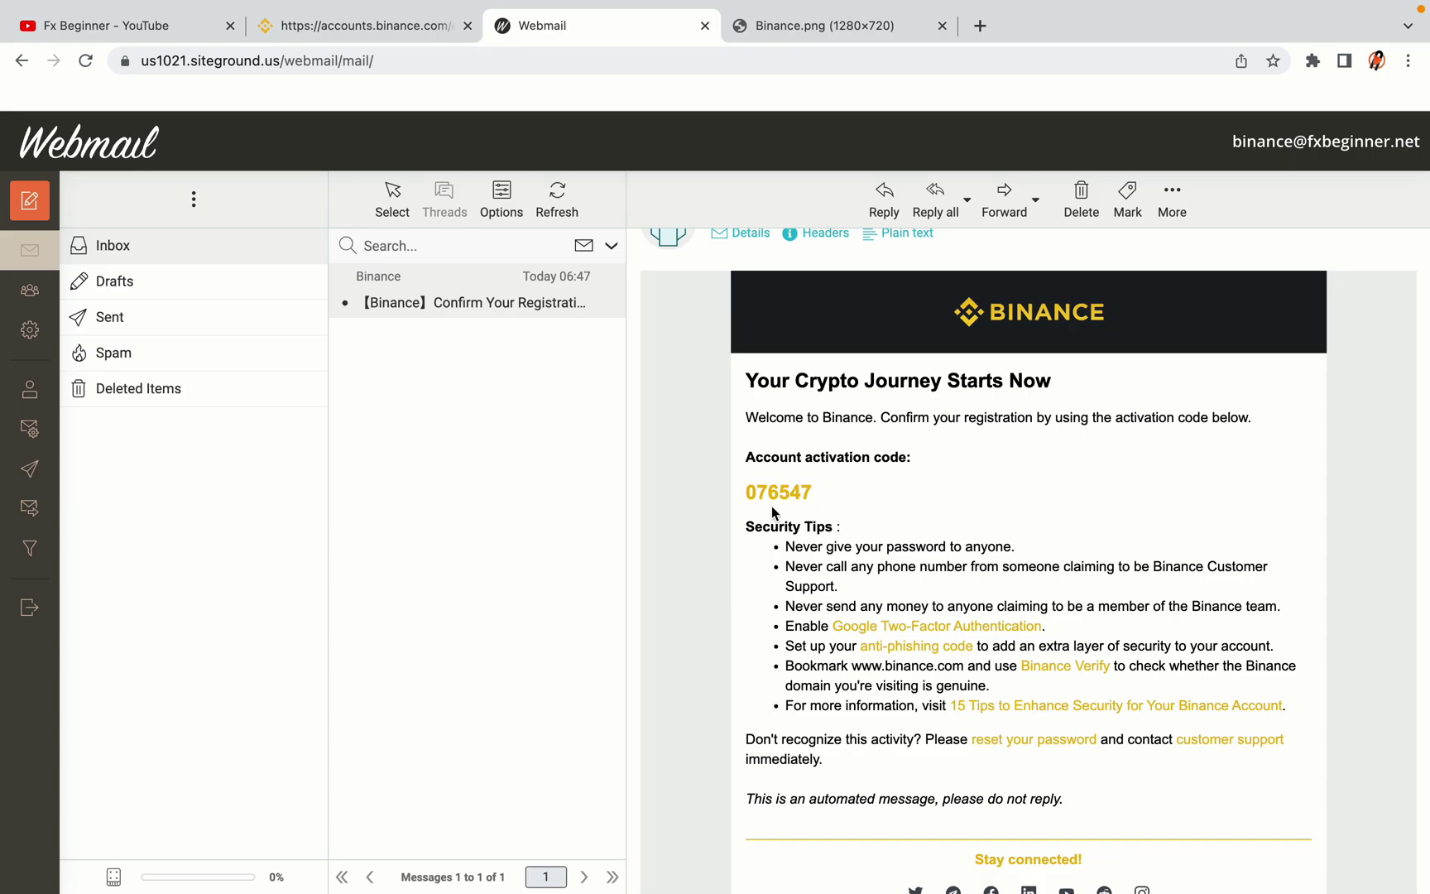
drag(745, 491, 818, 493)
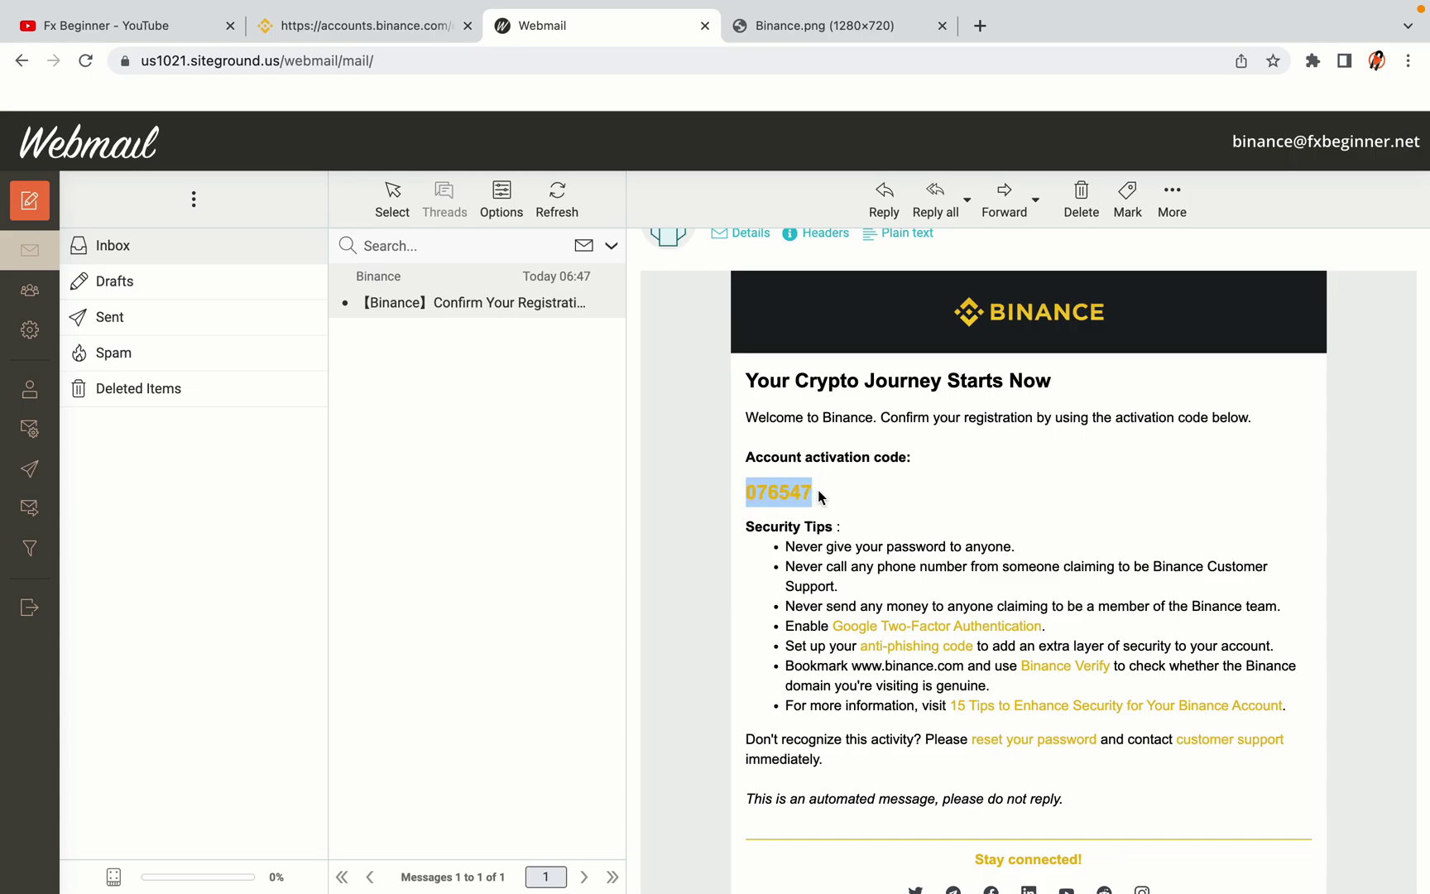
click(818, 489)
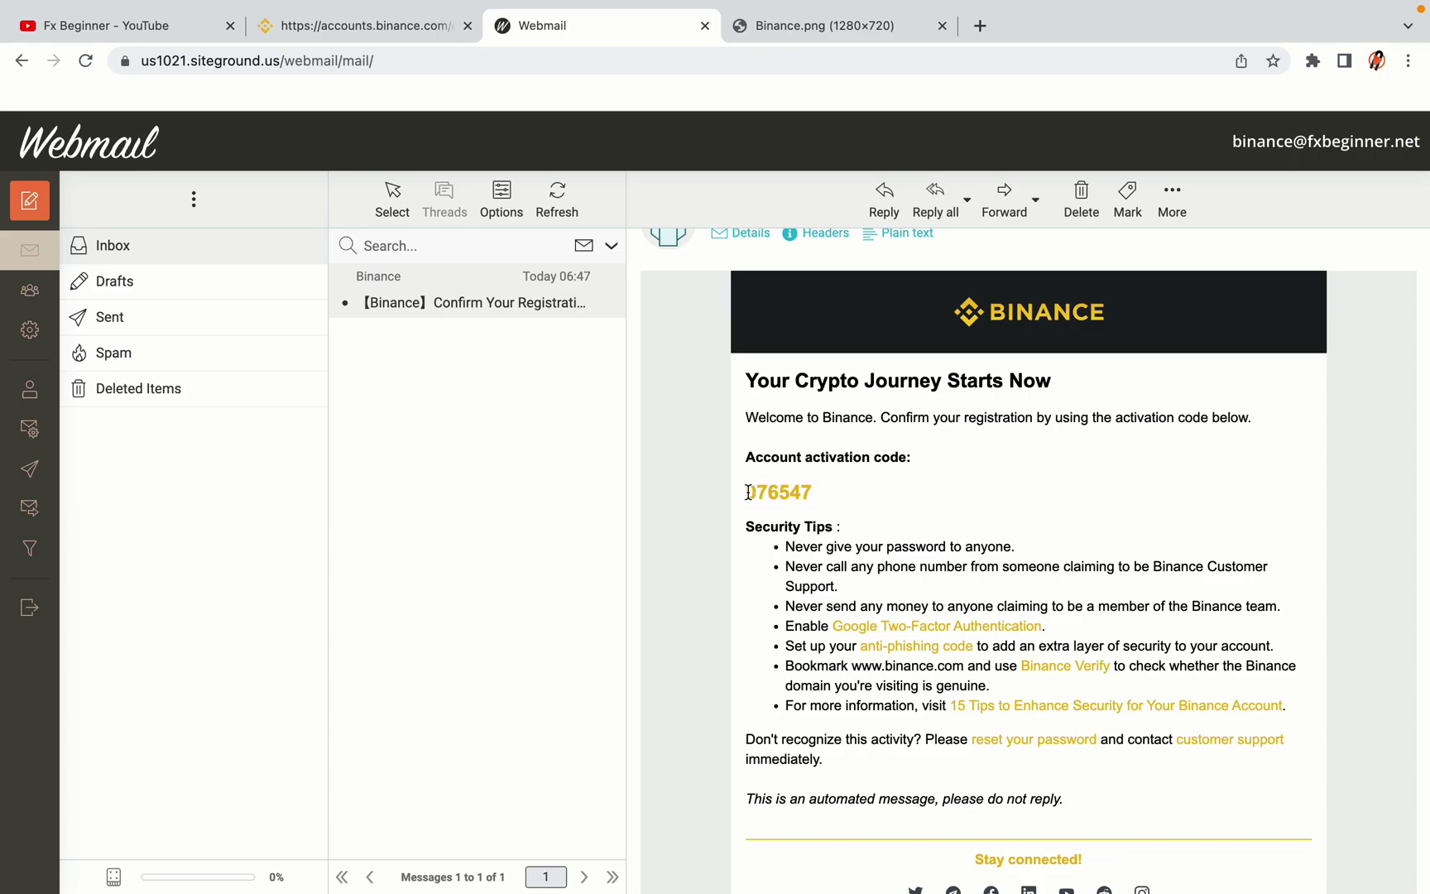
drag(747, 491, 808, 492)
right_click(796, 494)
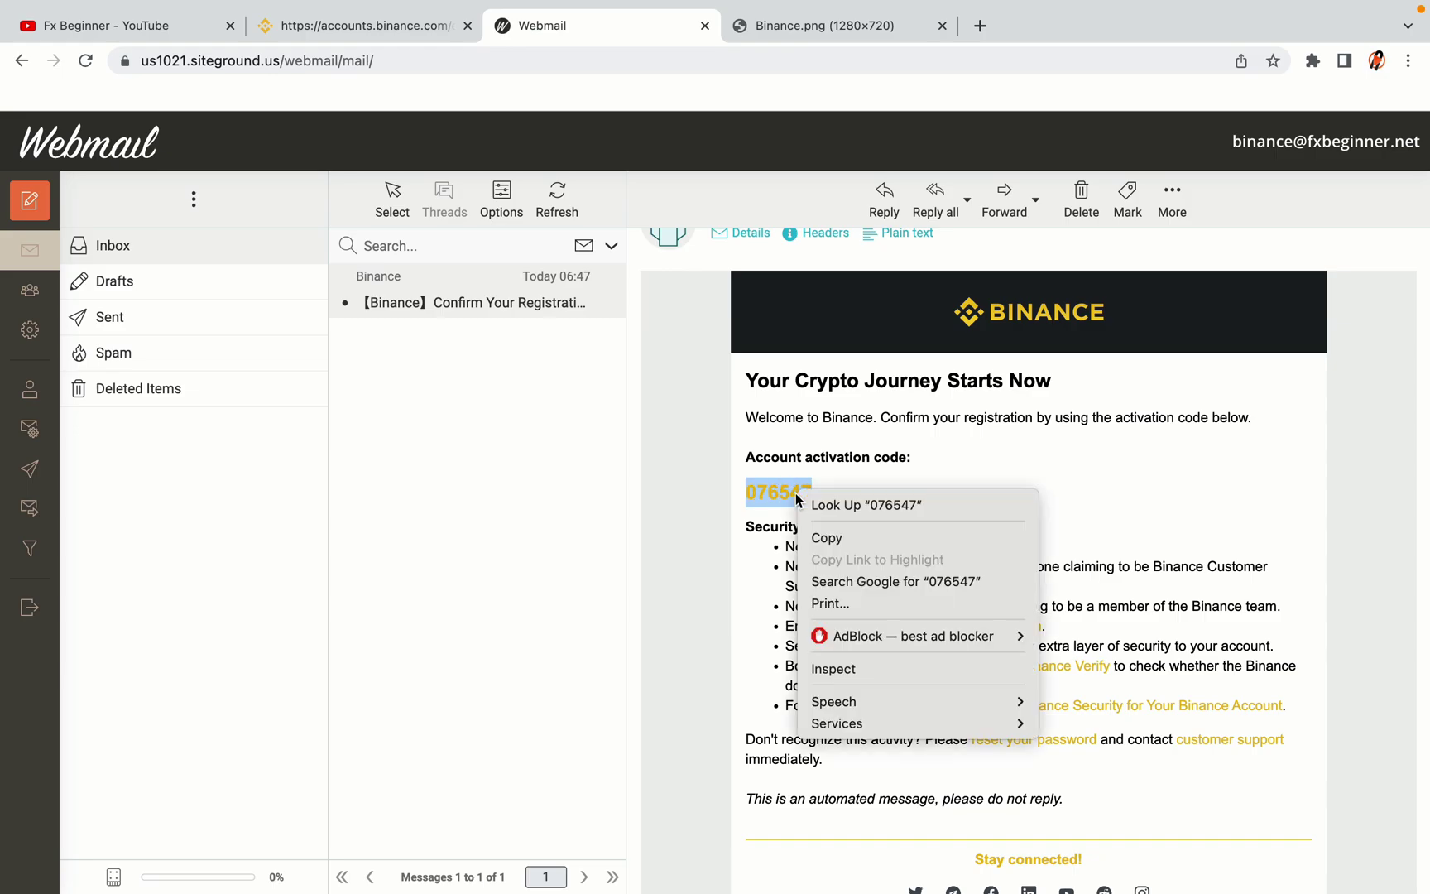
click(817, 531)
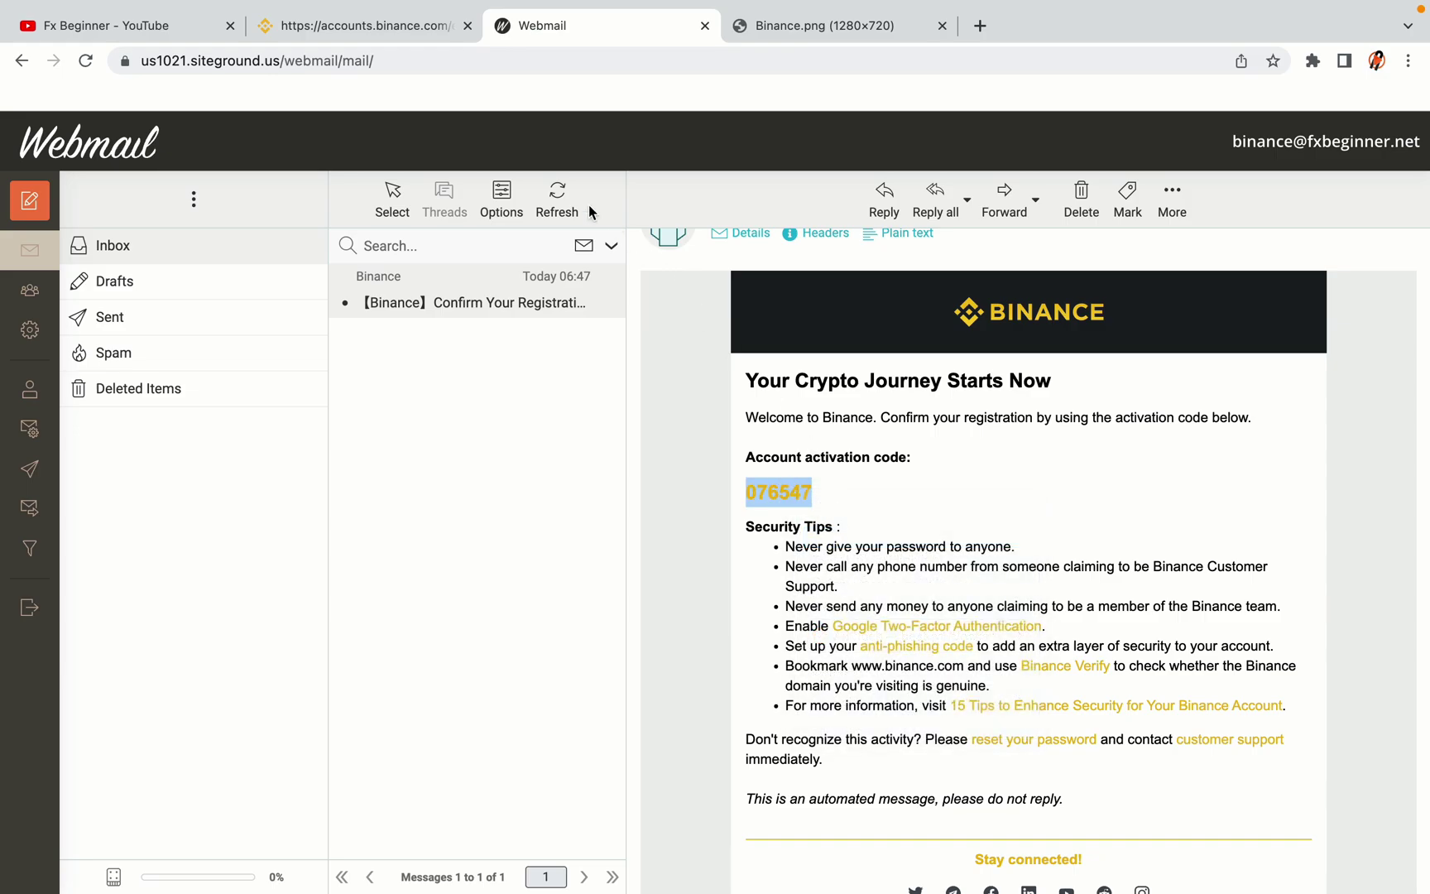
click(371, 26)
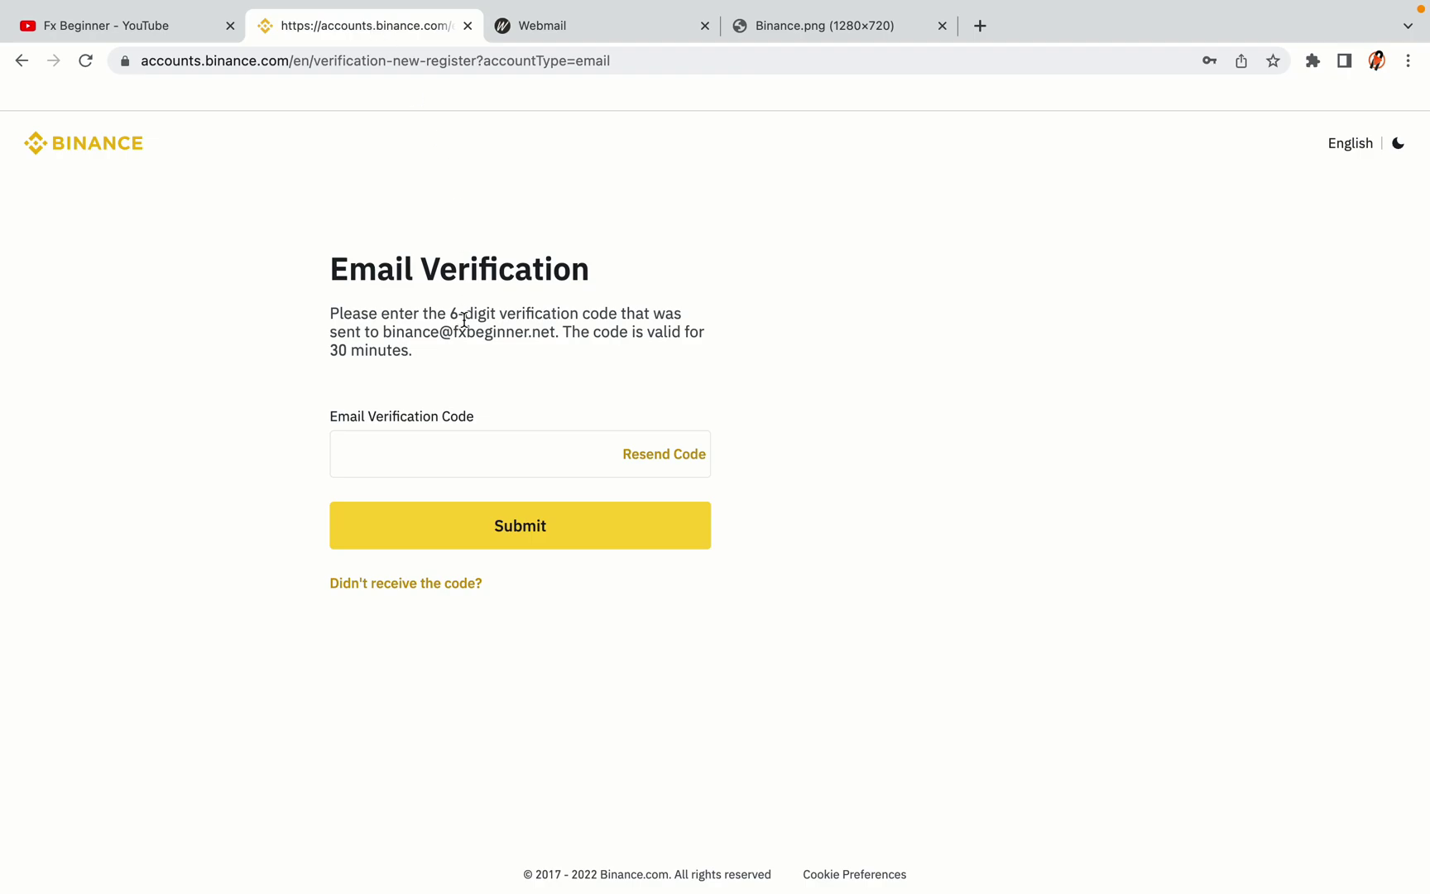
click(435, 449)
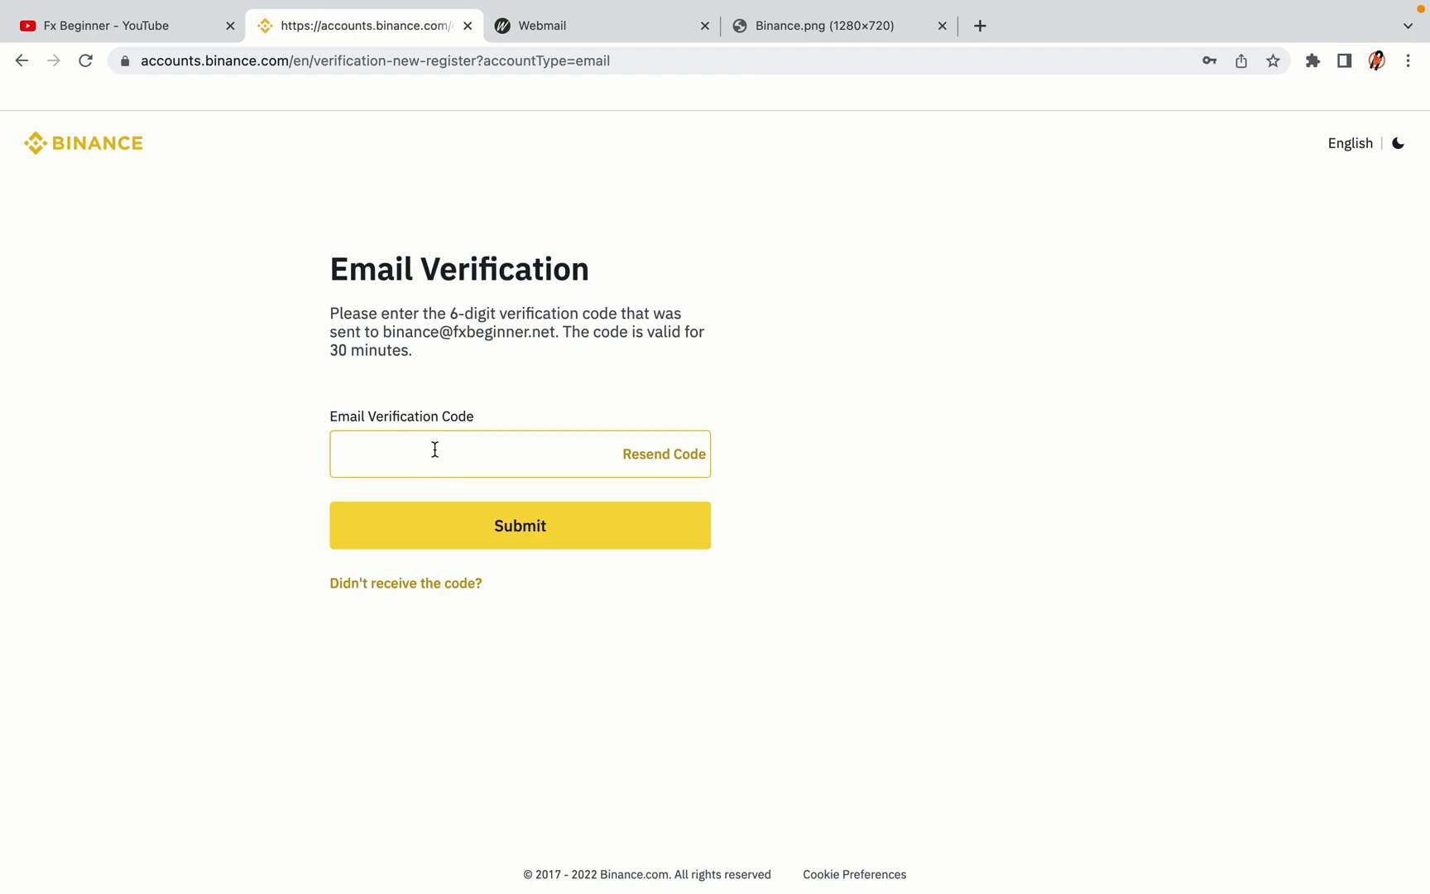
key(ctrl+v)
click(253, 424)
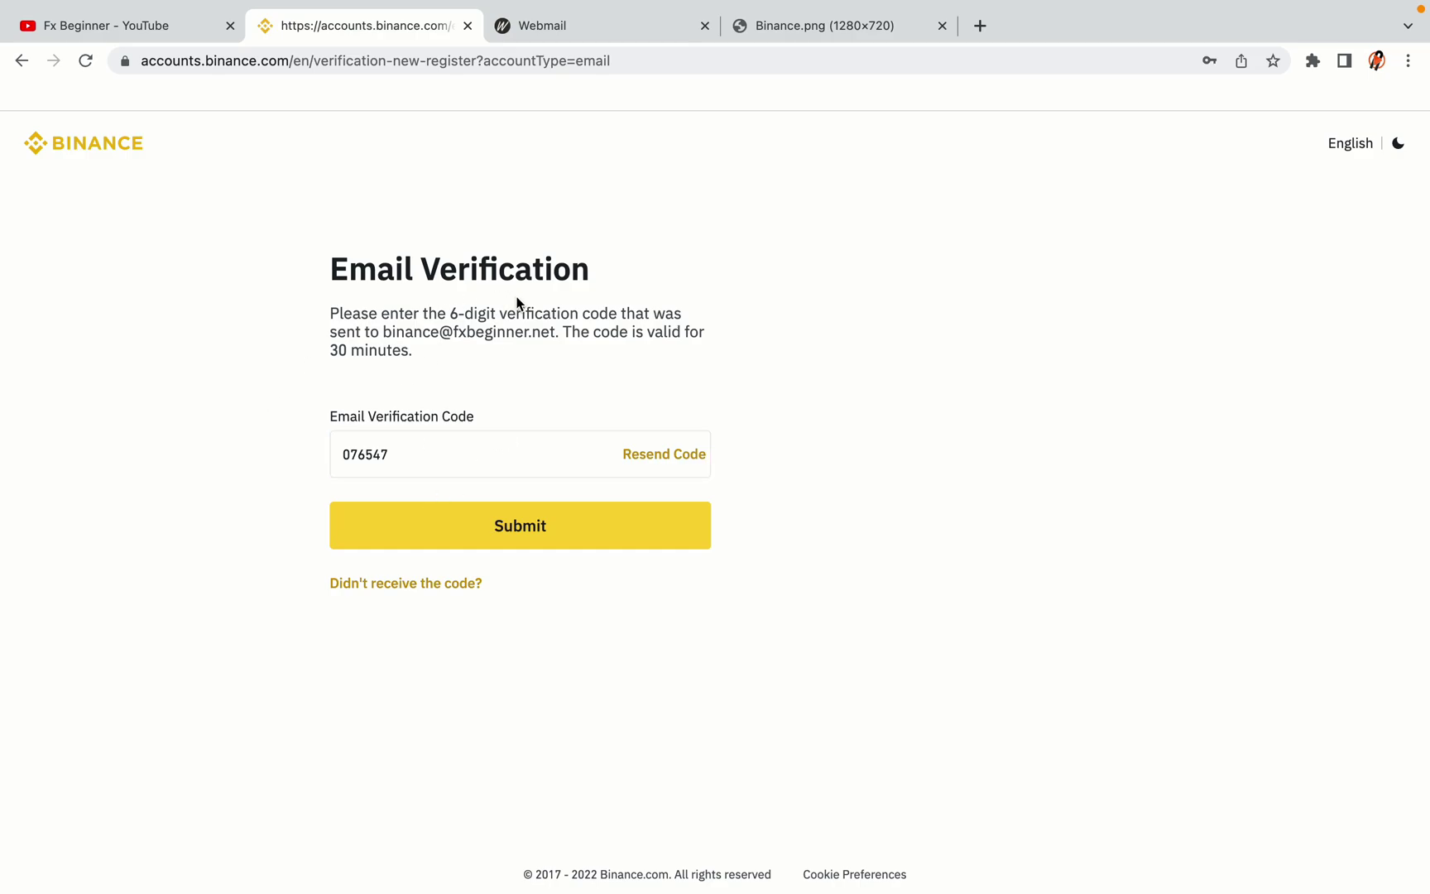
click(660, 544)
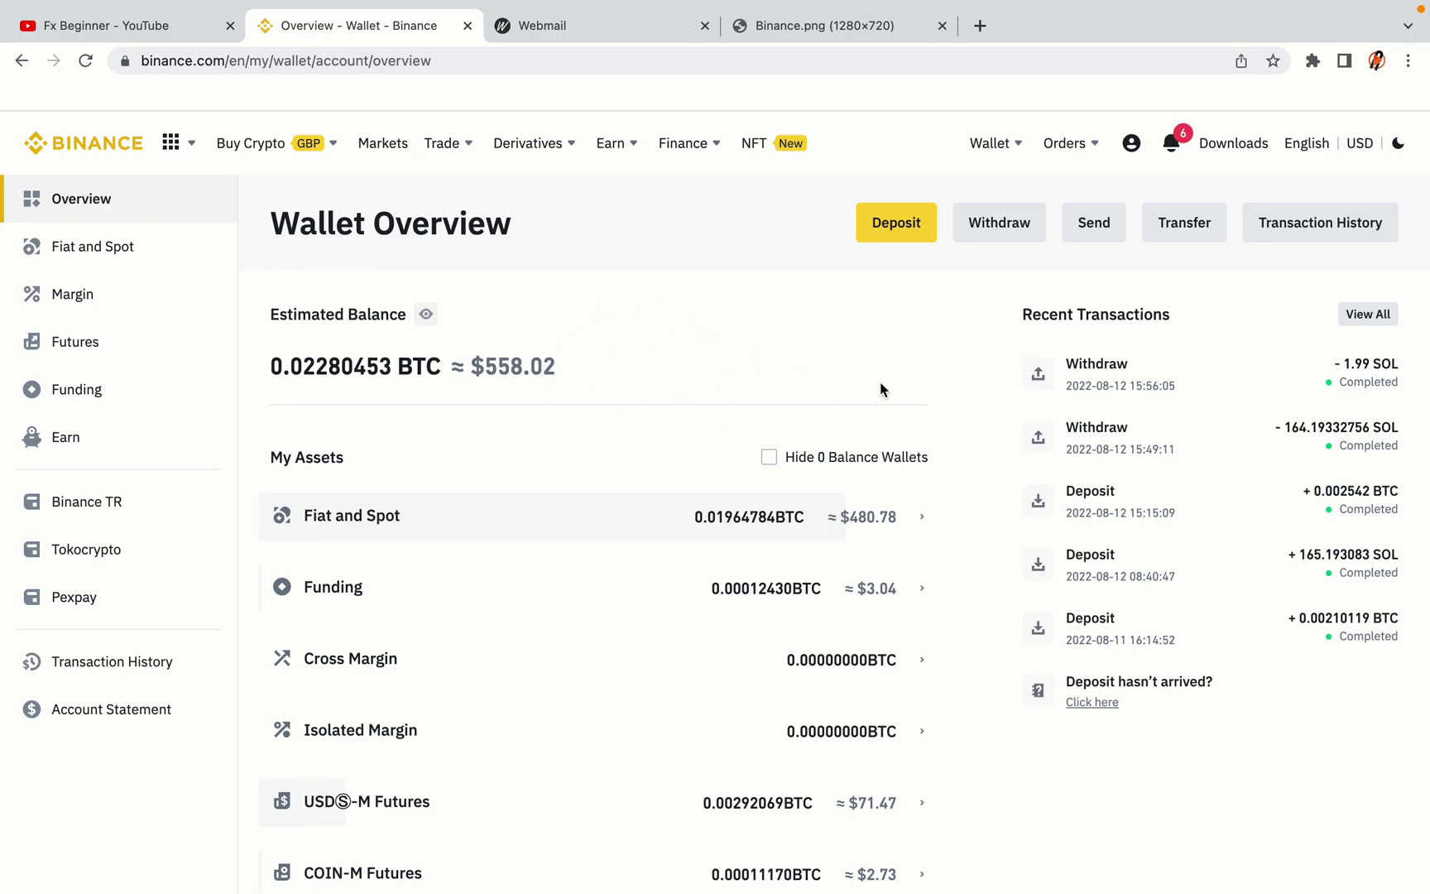
scroll(880, 382, down, 3)
scroll(879, 381, down, 2)
scroll(880, 382, down, 3)
scroll(880, 381, down, 1)
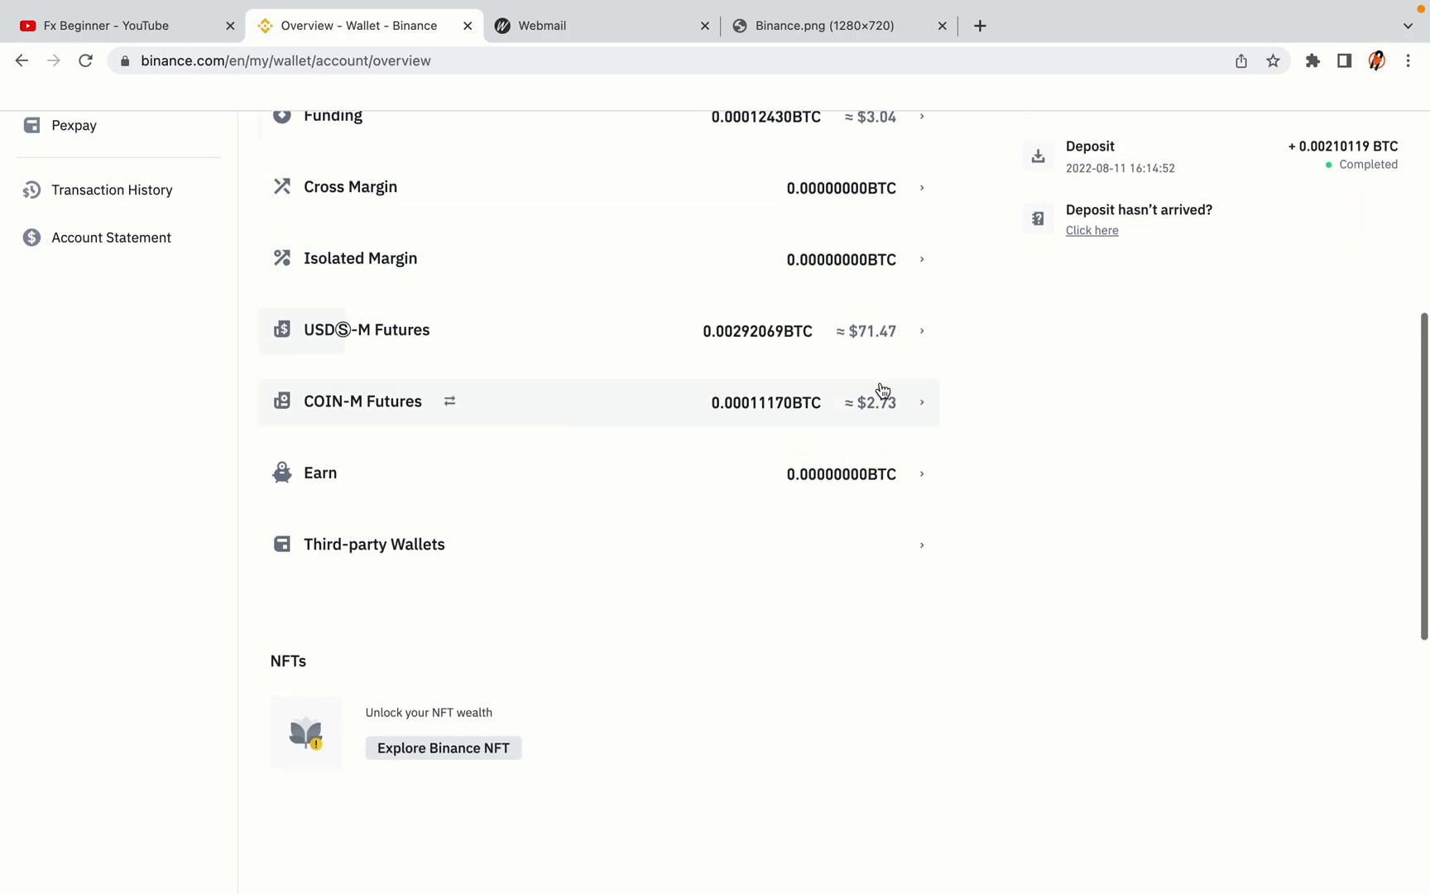
scroll(880, 381, up, 1)
scroll(880, 382, up, 5)
scroll(880, 382, up, 1)
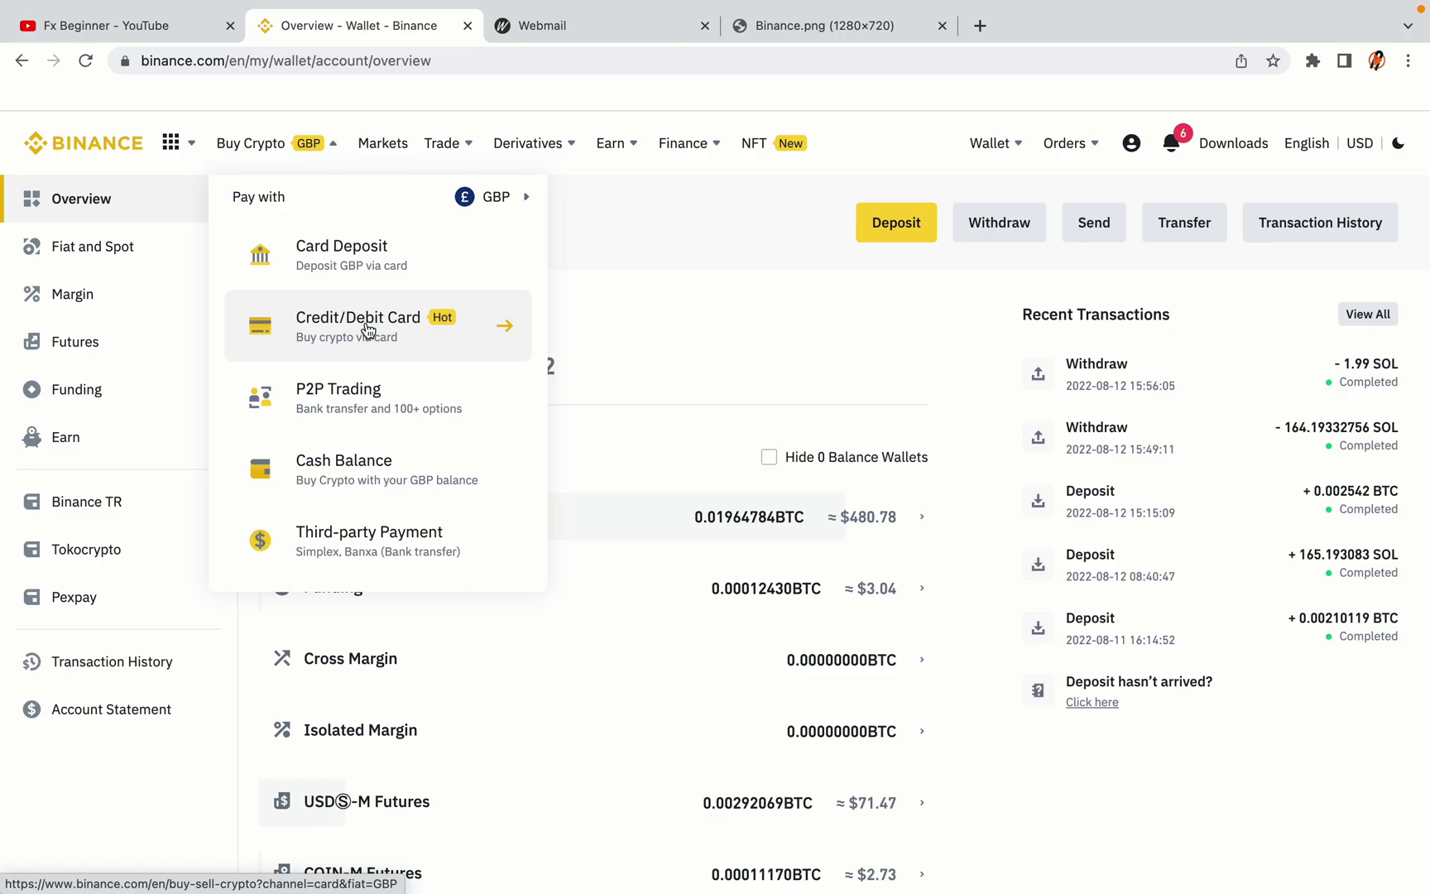
mouse_move(445, 143)
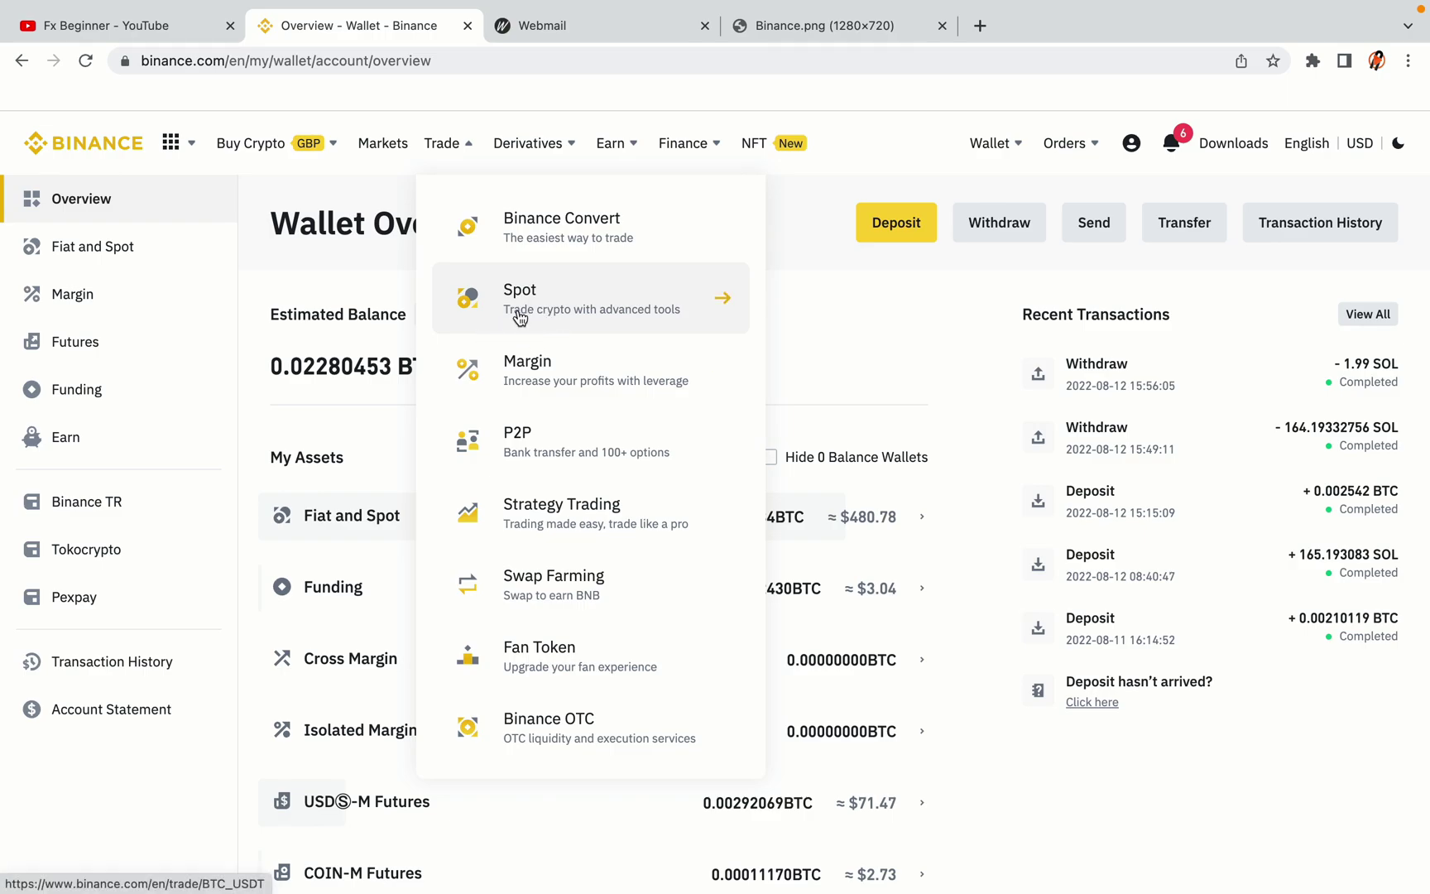
- Return to the Binance home page via the Binance logo
click(95, 139)
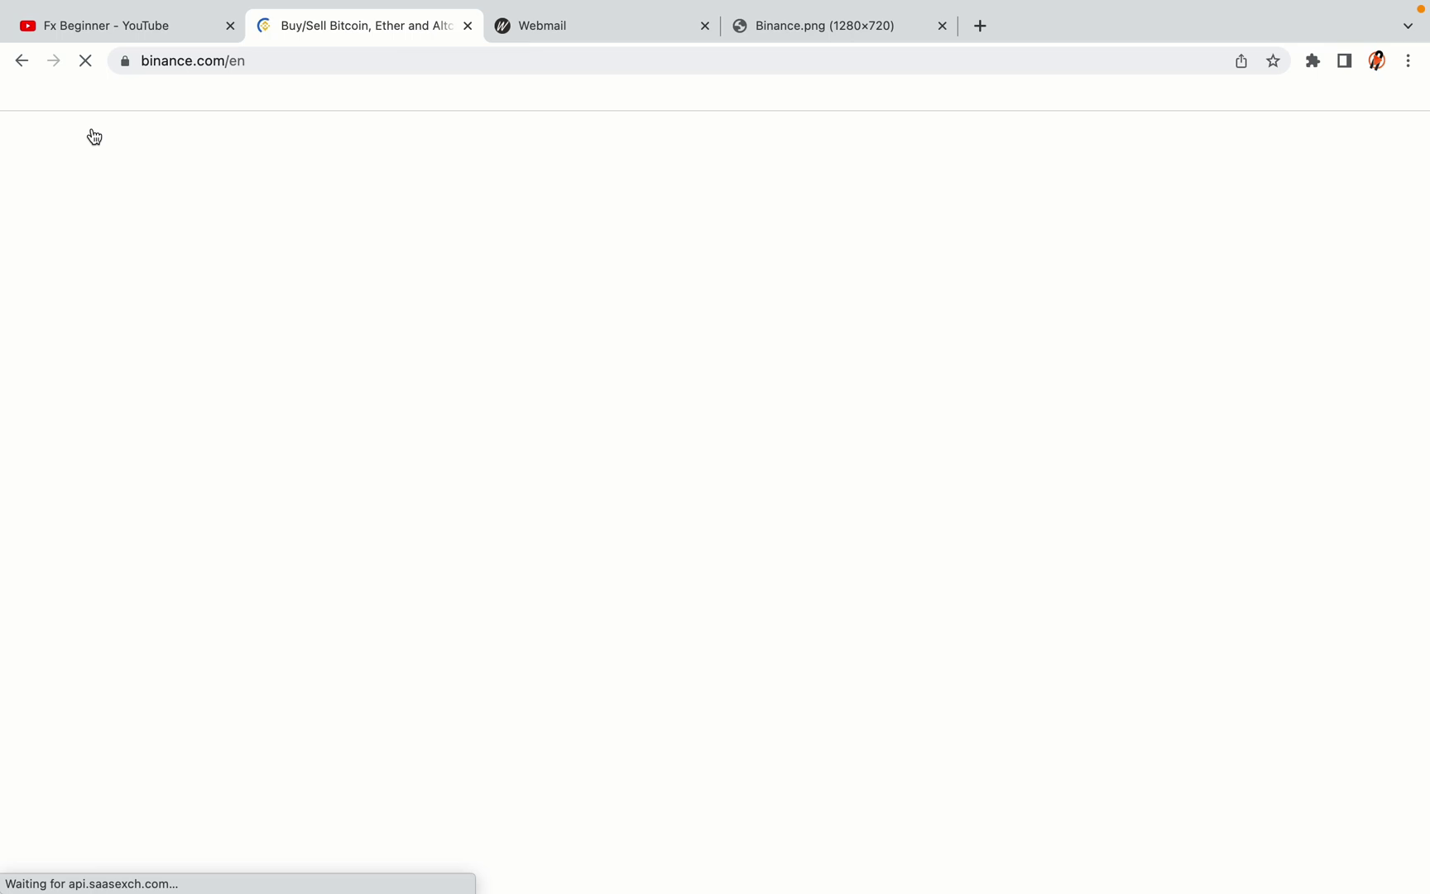